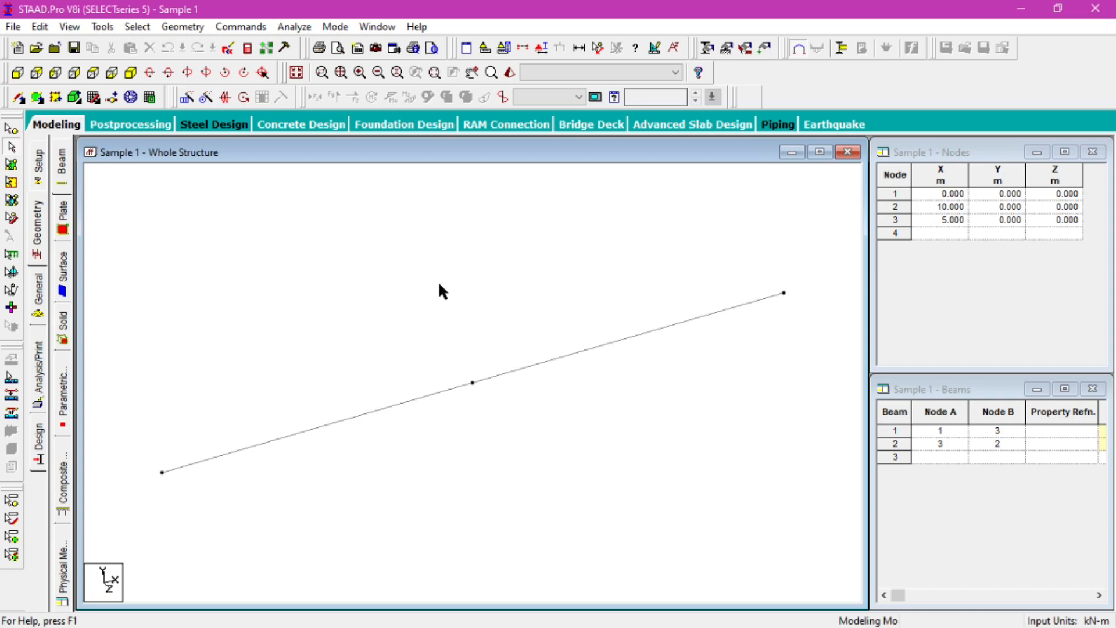
# Step: Define a rectangular concrete section property with YD 0.45 m and ZD 0.3 m
pyautogui.click(39, 294)
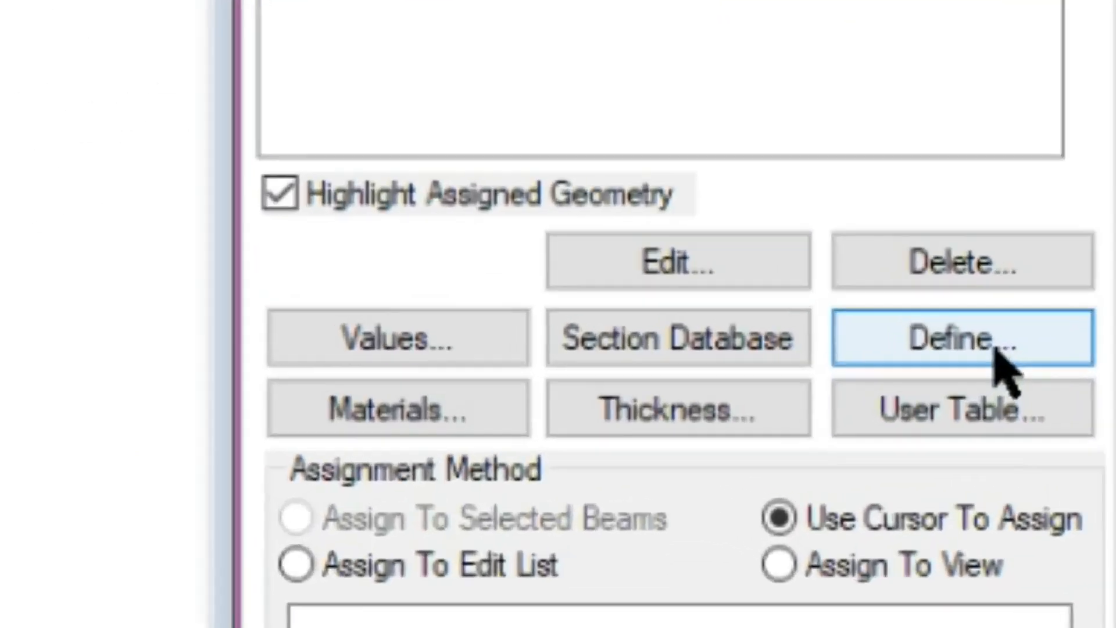
pyautogui.click(1062, 462)
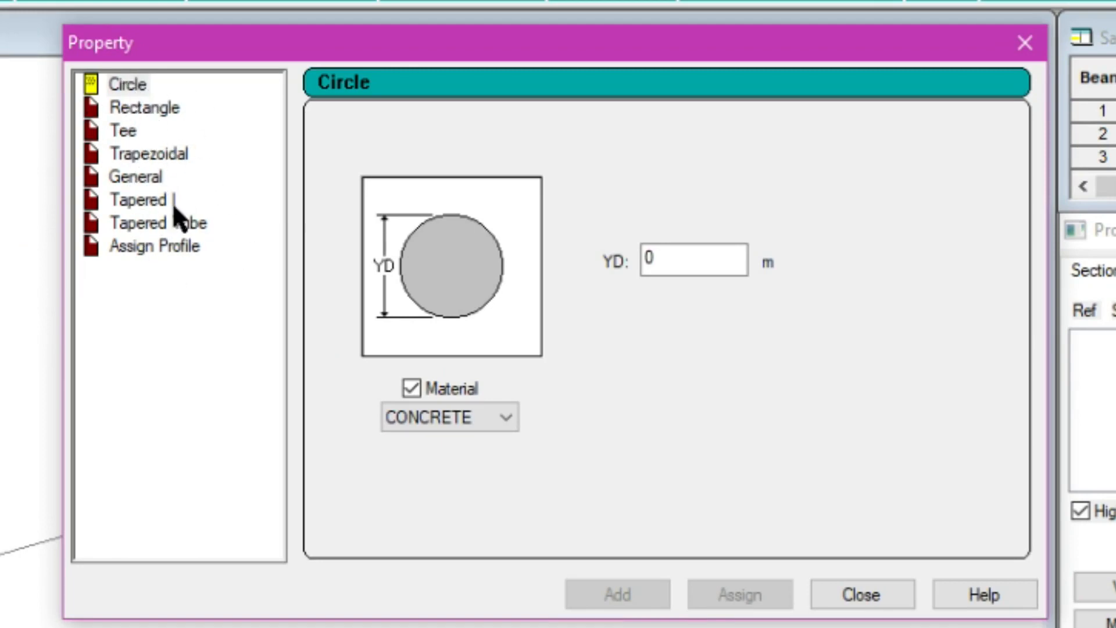
pyautogui.click(156, 108)
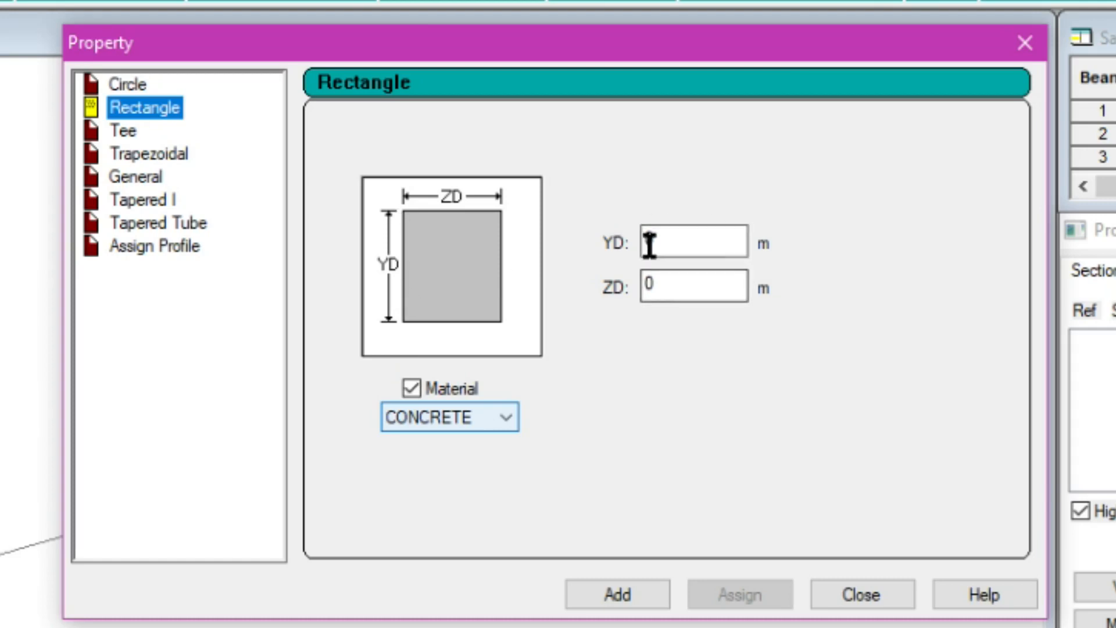
pyautogui.click(671, 244)
pyautogui.click(688, 237)
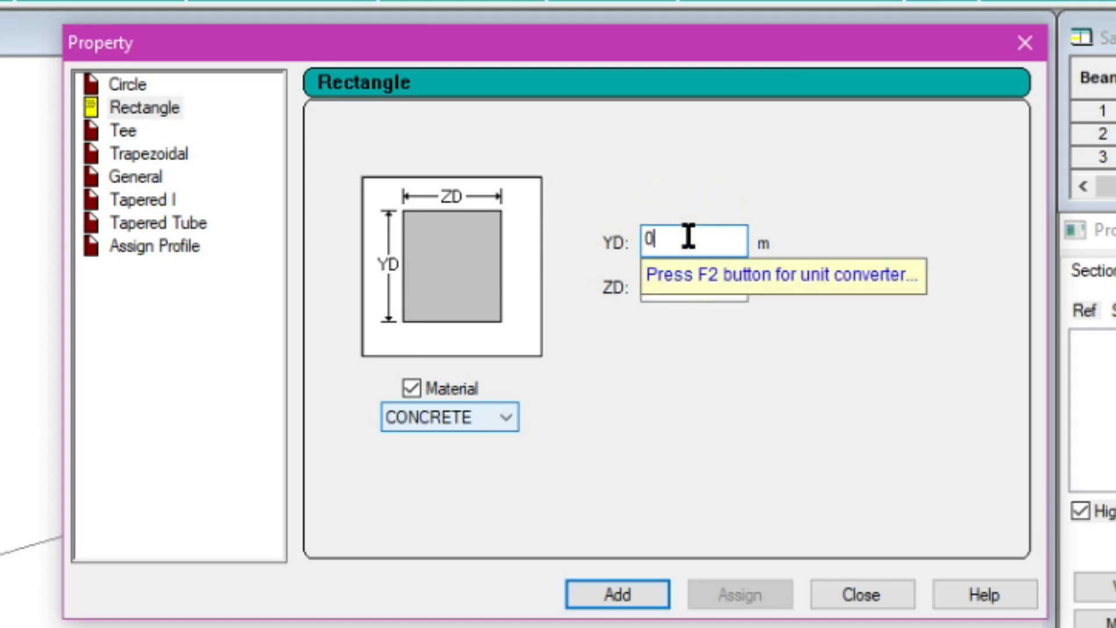
pyautogui.write('.45')
pyautogui.click(686, 287)
pyautogui.write('.3')
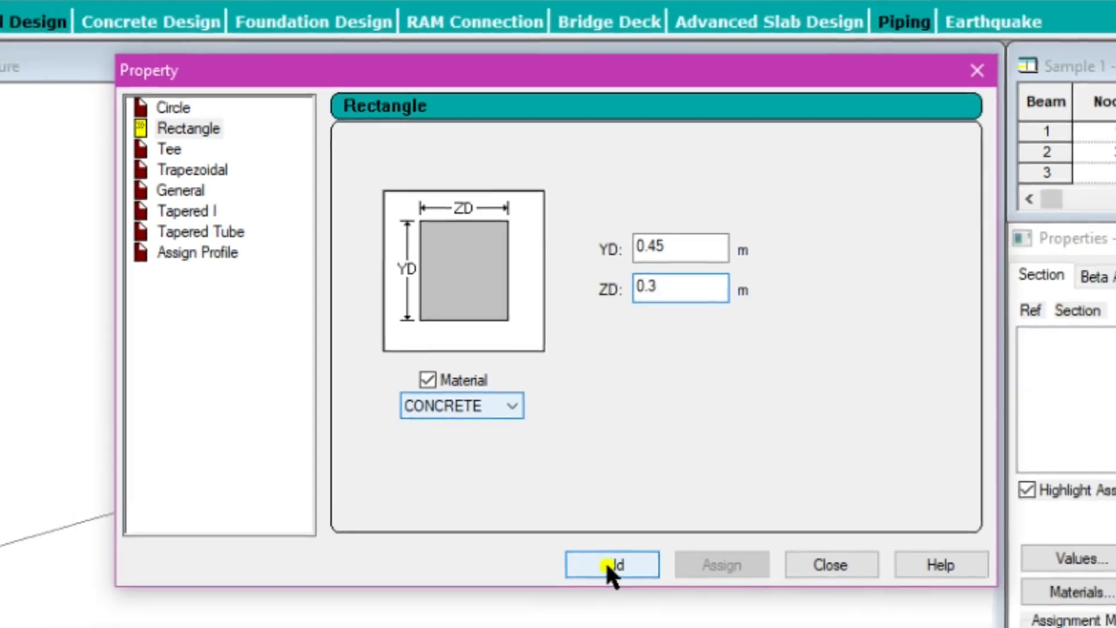
pyautogui.click(614, 593)
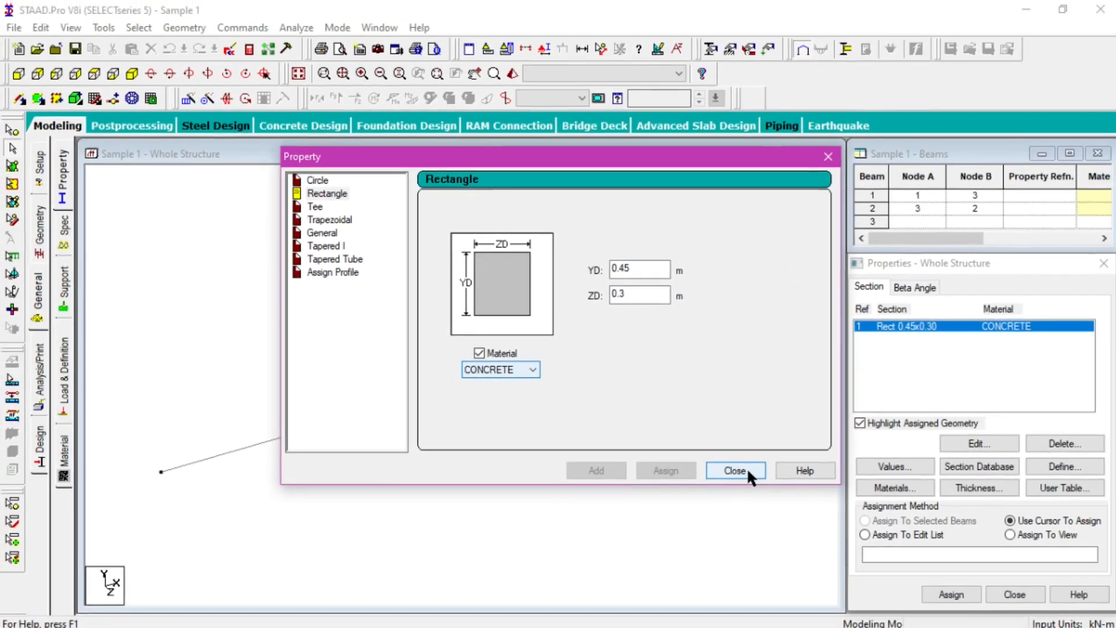
pyautogui.click(747, 469)
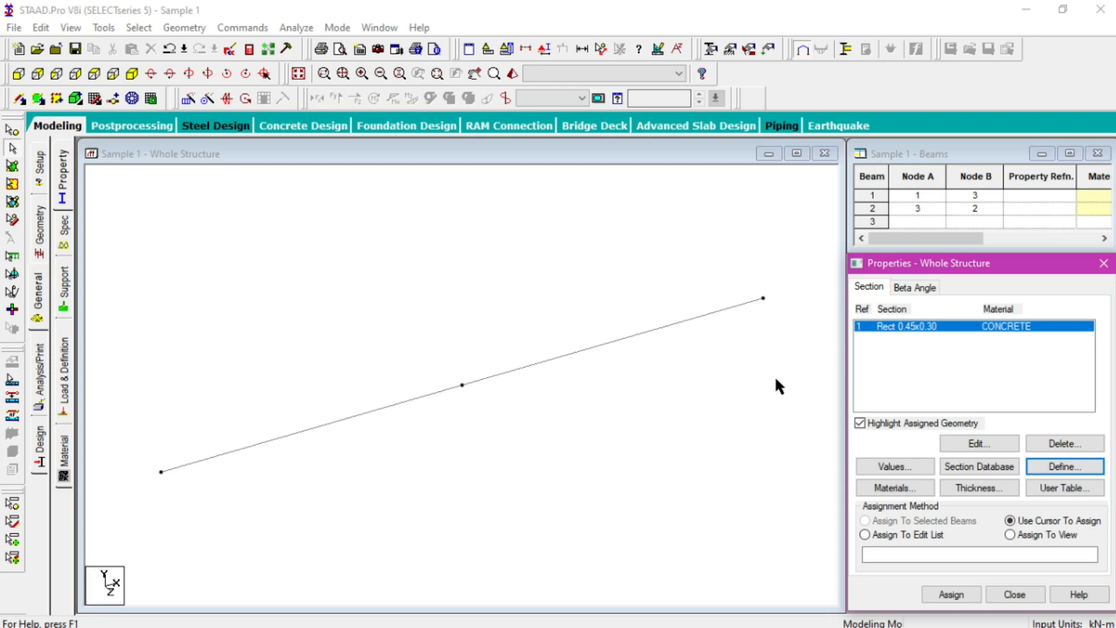
# Step: Assign the Rect 0.45x0.30 concrete section to both selected beams
pyautogui.click(229, 320)
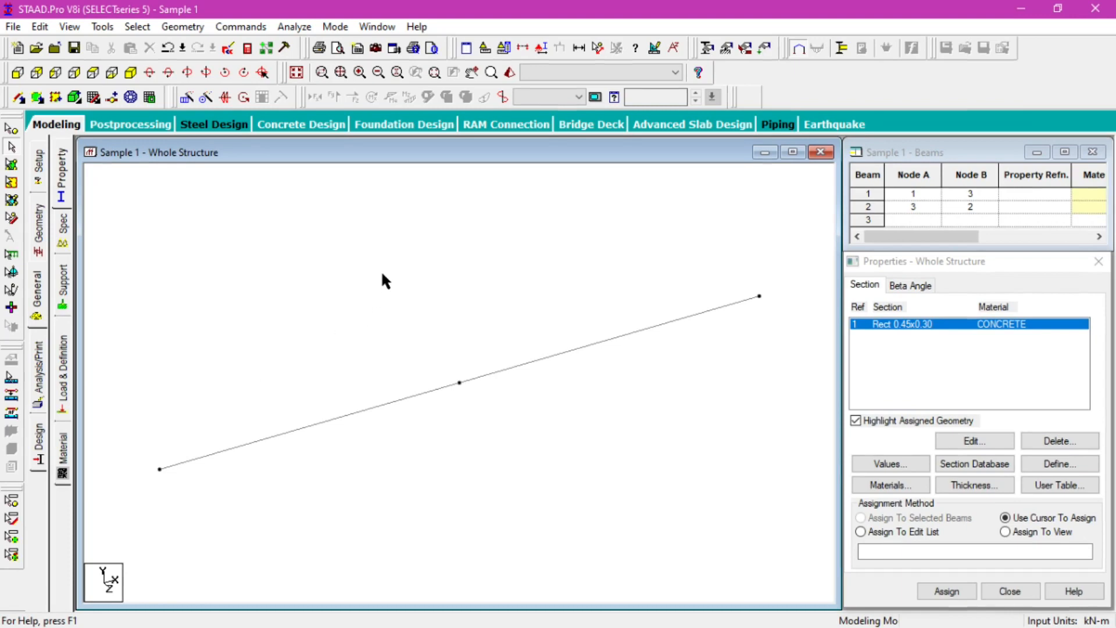
pyautogui.click(12, 148)
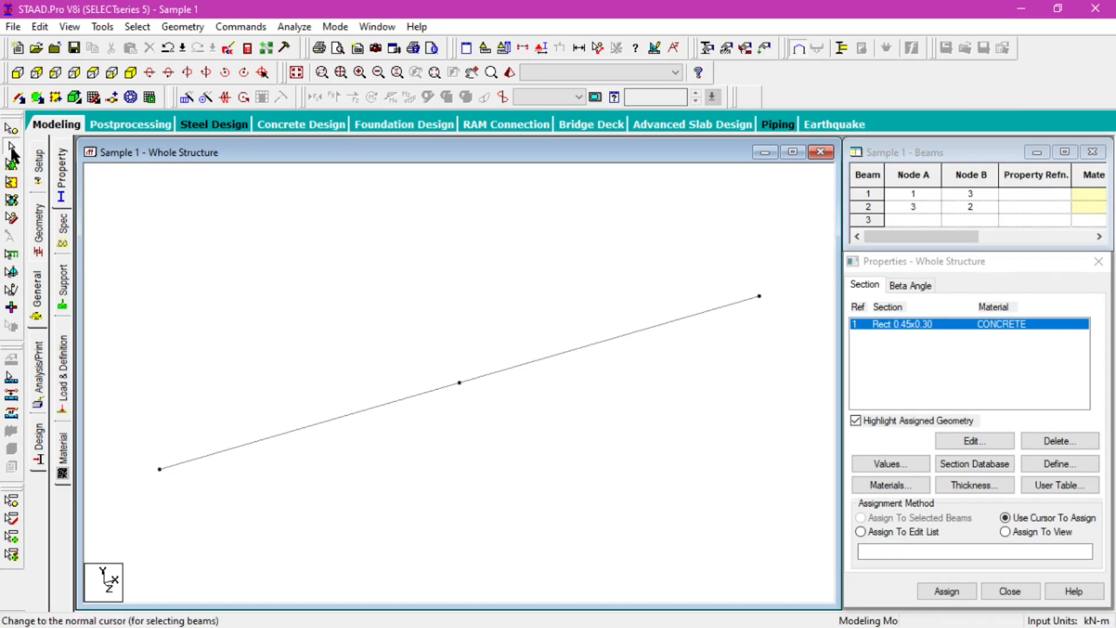
pyautogui.moveTo(142, 267); pyautogui.dragTo(789, 499)
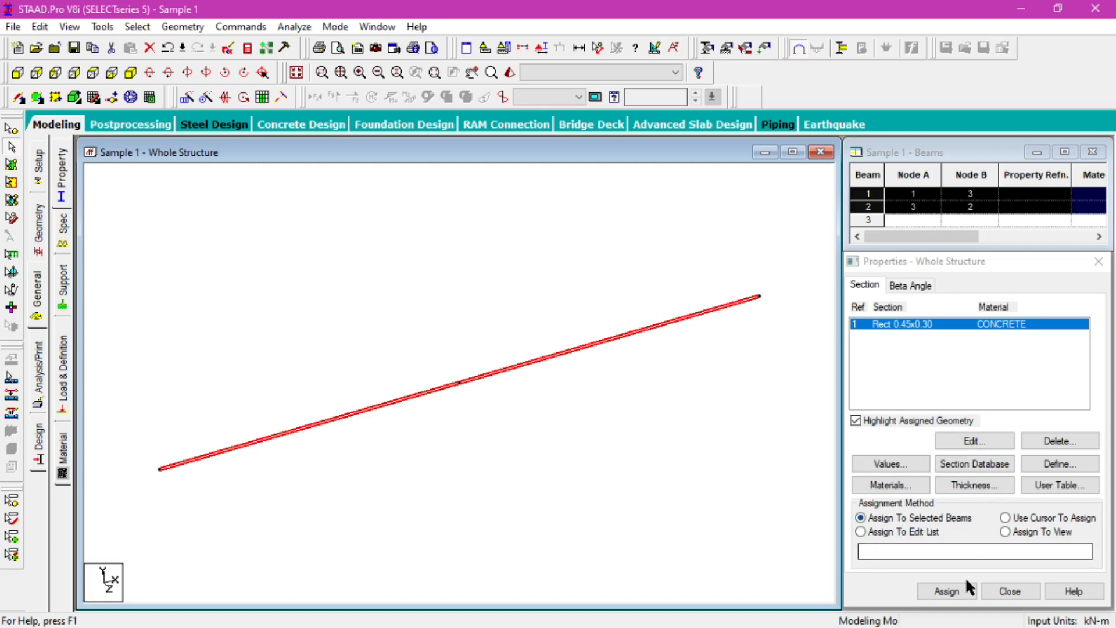
pyautogui.click(953, 590)
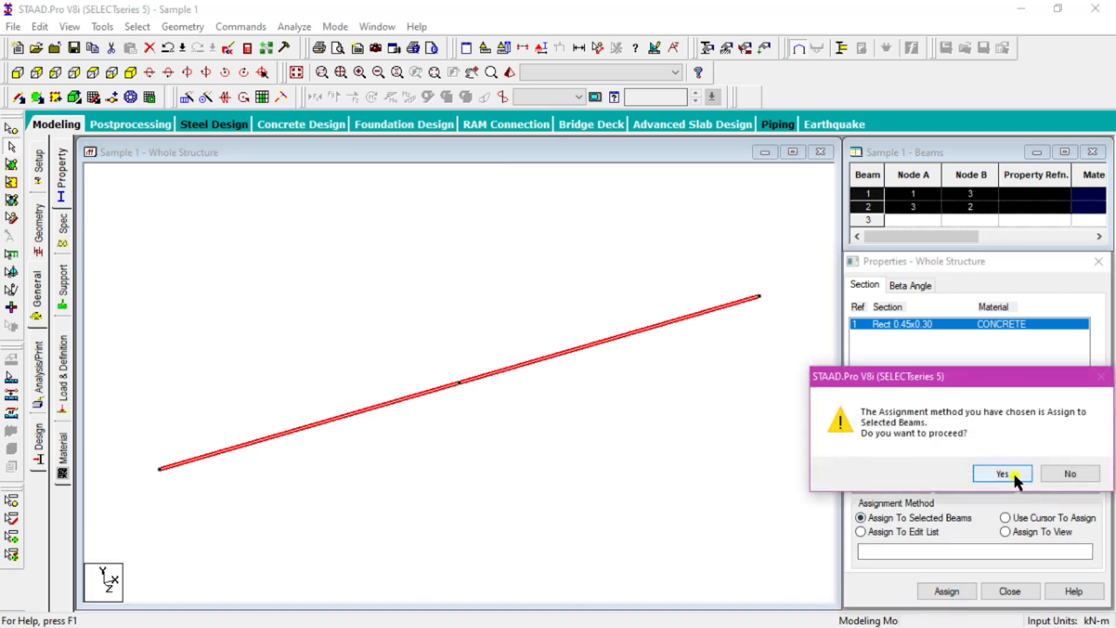
pyautogui.click(1013, 472)
pyautogui.click(592, 266)
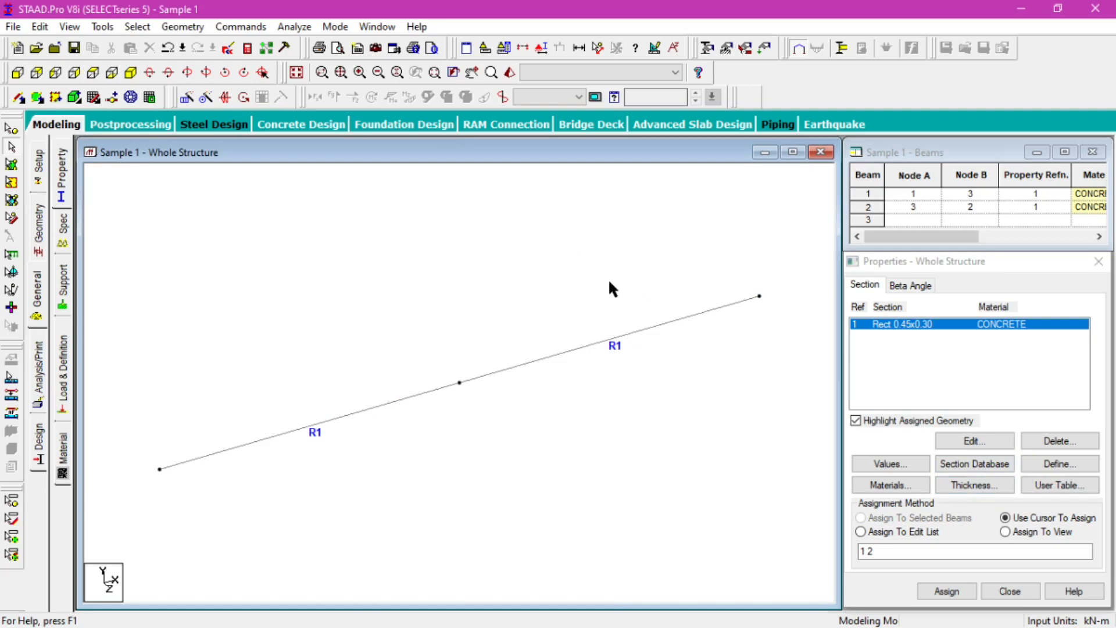
# Step: Create a fixed support definition for the structure
pyautogui.click(65, 288)
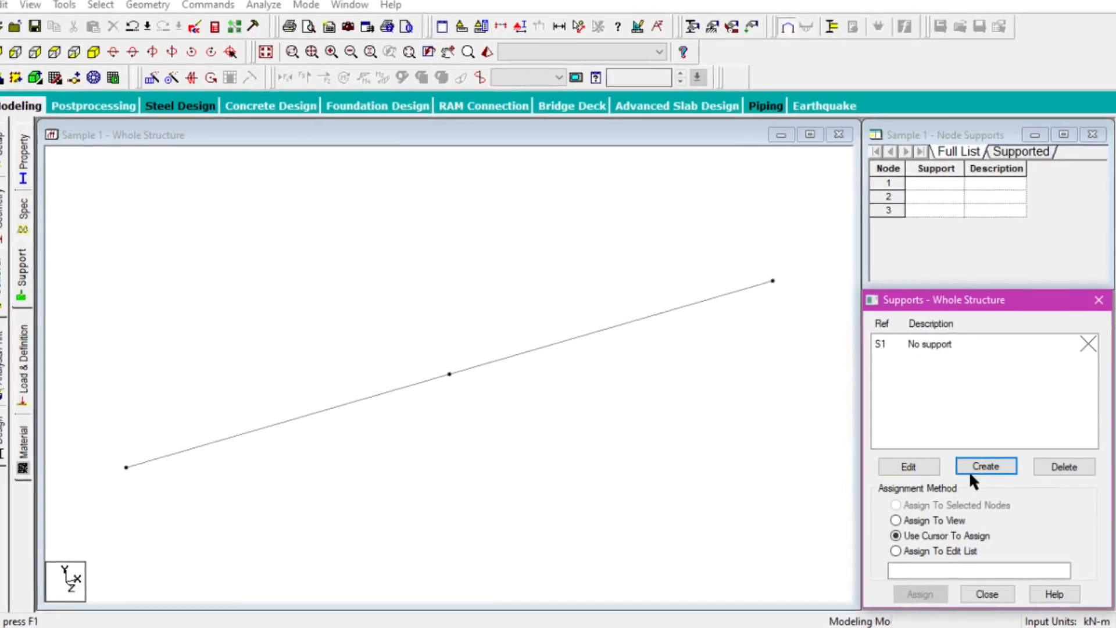
pyautogui.click(981, 467)
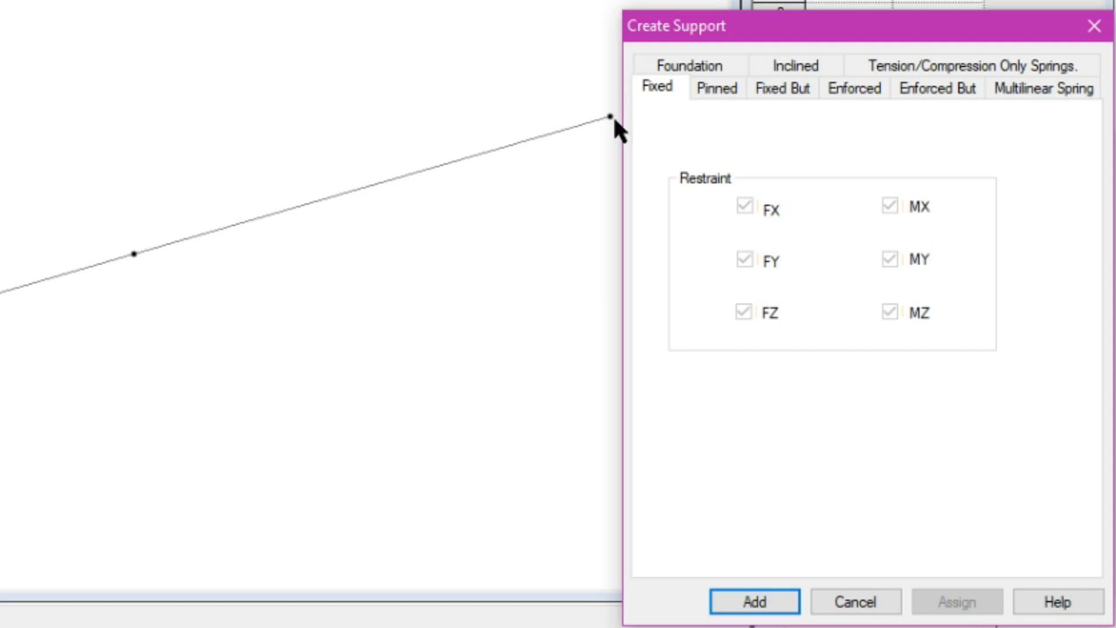
pyautogui.click(780, 599)
pyautogui.click(861, 233)
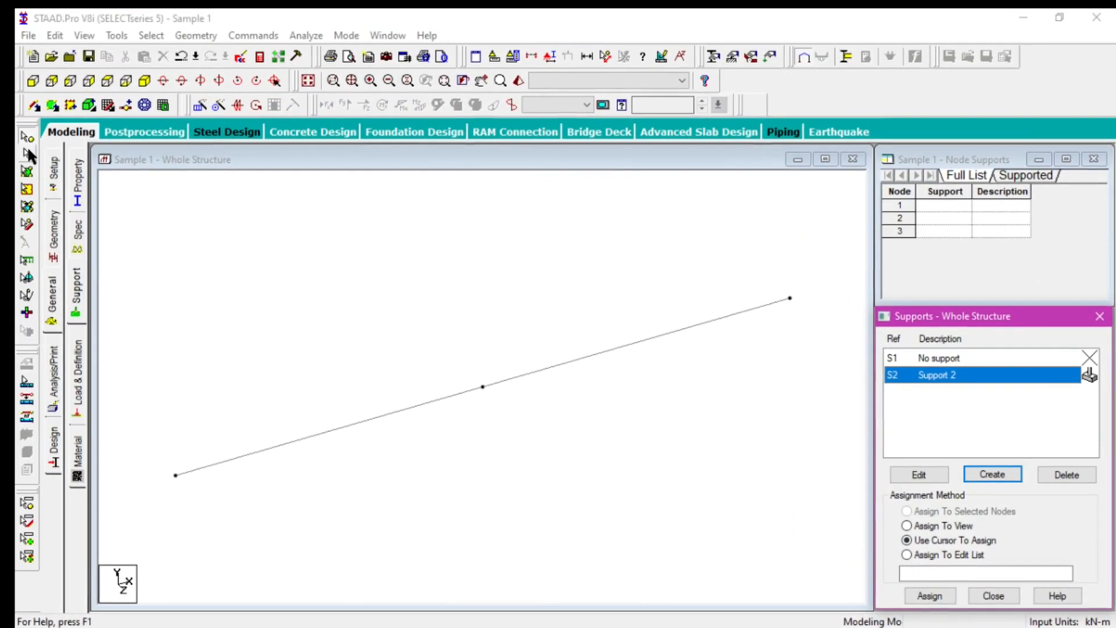
# Step: Assign the fixed support to the two end nodes of the beam, nodes 1 and 2
pyautogui.click(27, 154)
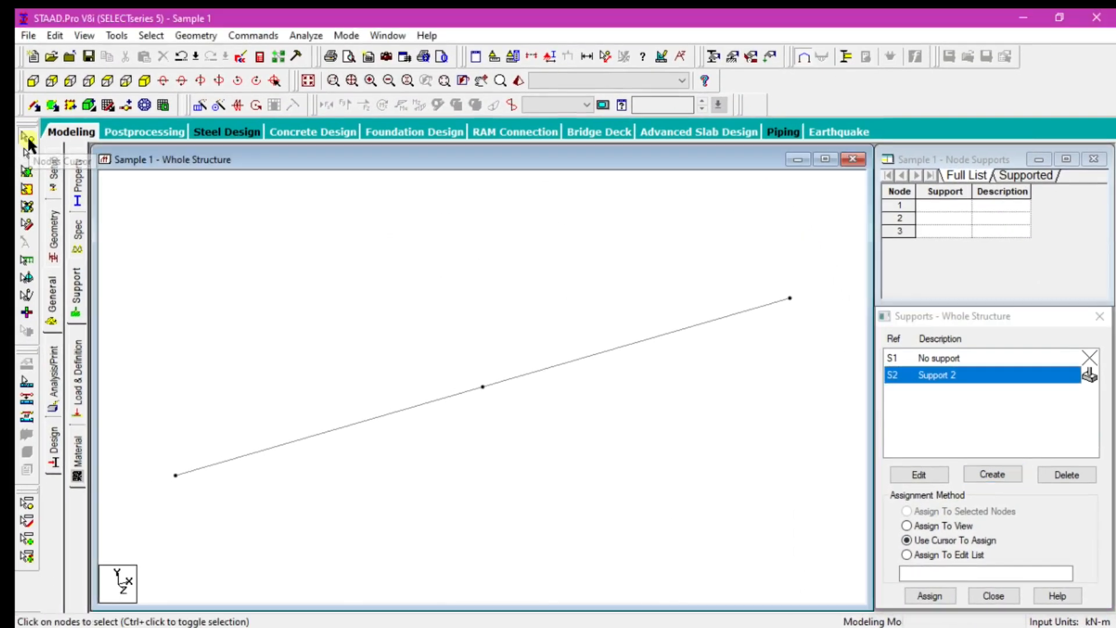
pyautogui.click(176, 475)
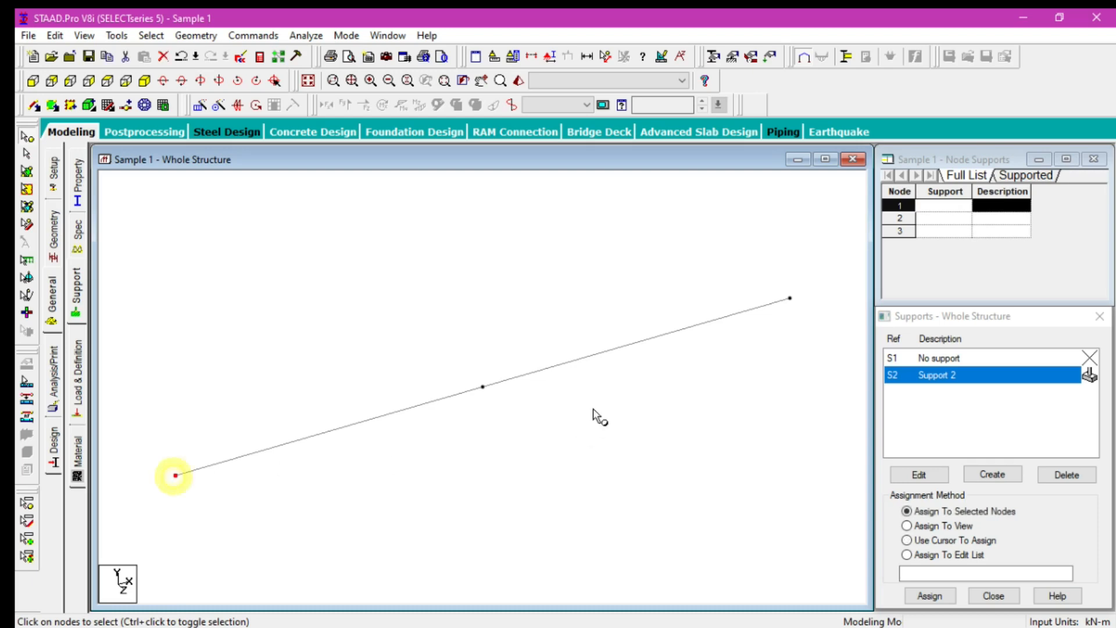
pyautogui.keyDown('ctrl'); pyautogui.click(790, 298); pyautogui.keyUp('ctrl')
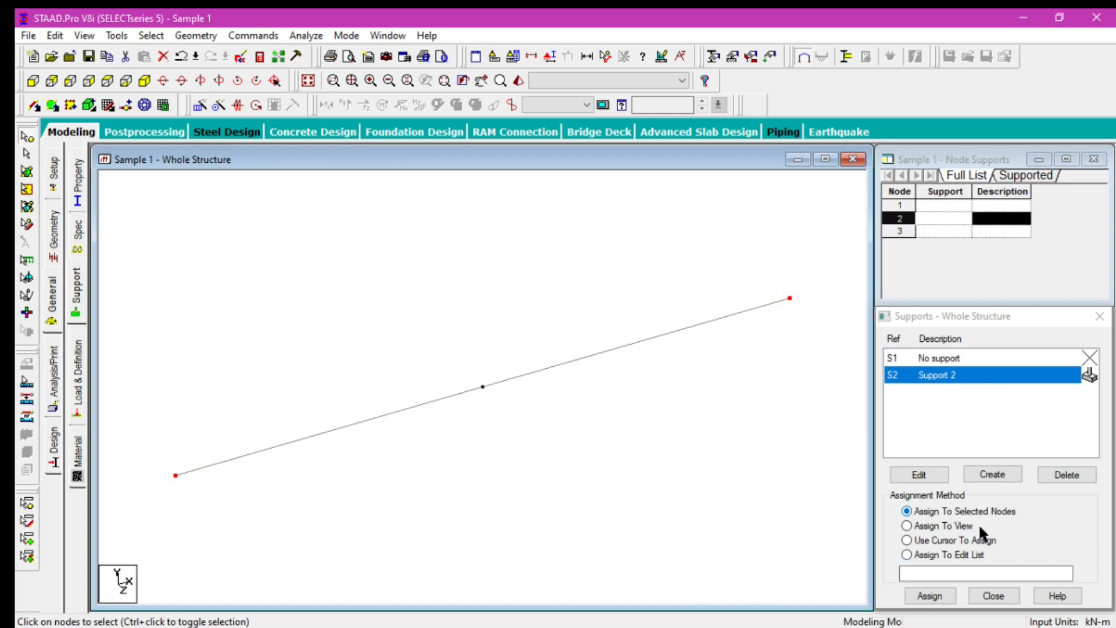
pyautogui.click(931, 596)
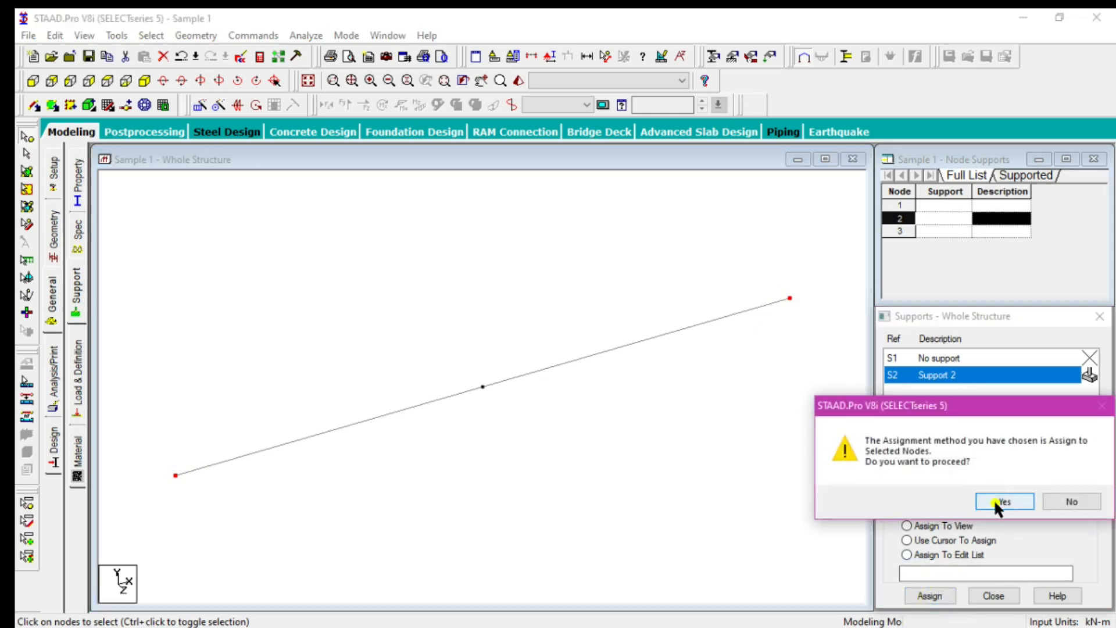
pyautogui.click(997, 501)
pyautogui.click(660, 409)
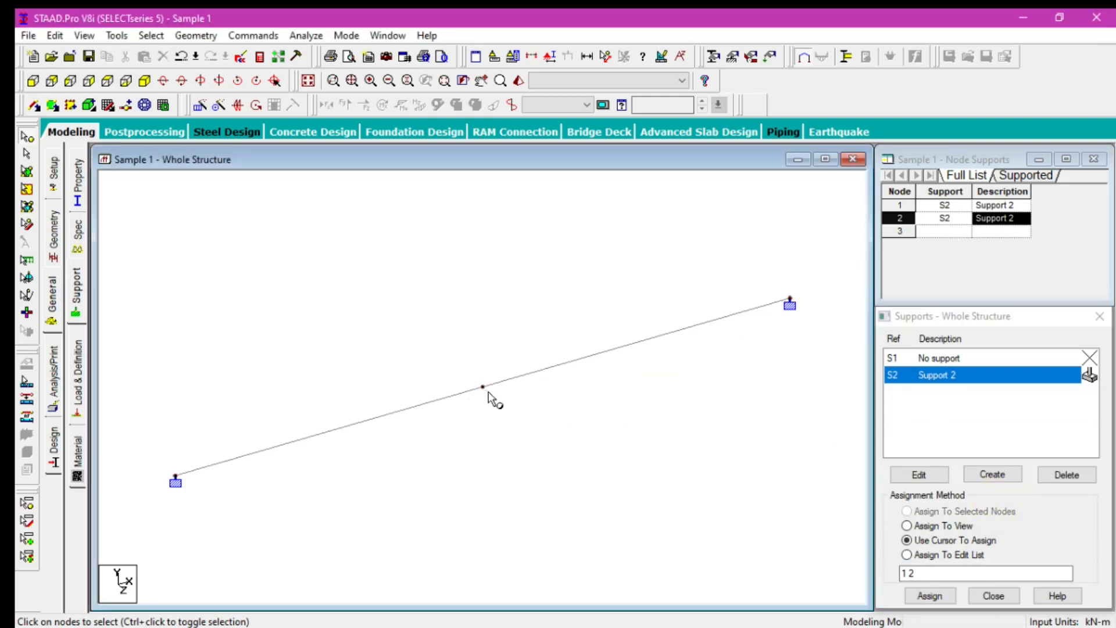
# Step: Create a pinned support definition for the structure
pyautogui.click(994, 473)
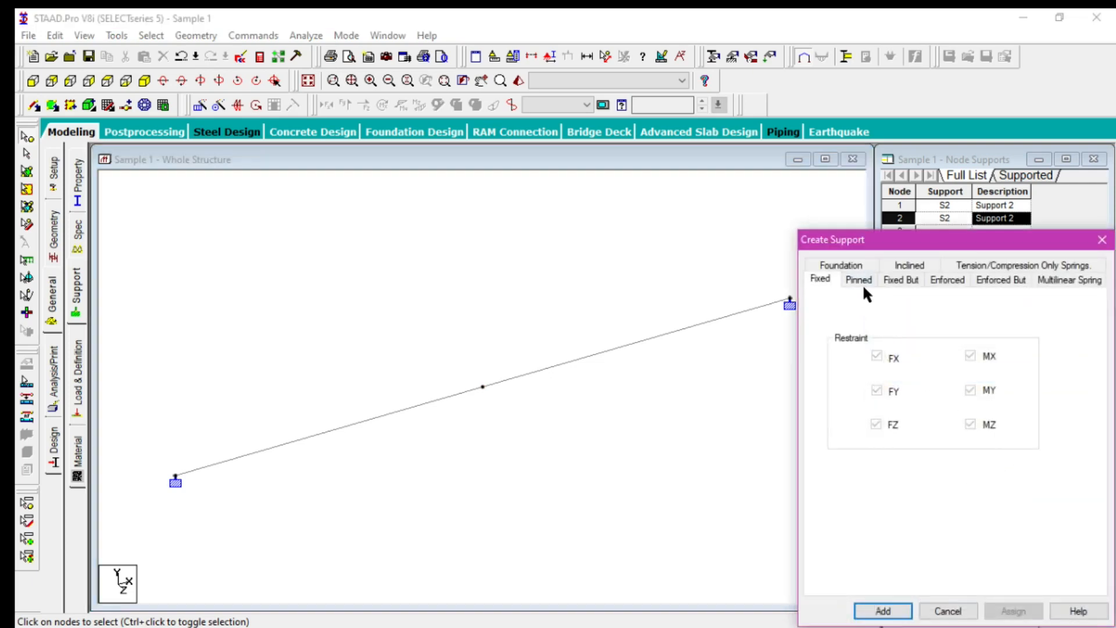
pyautogui.click(860, 282)
pyautogui.click(883, 610)
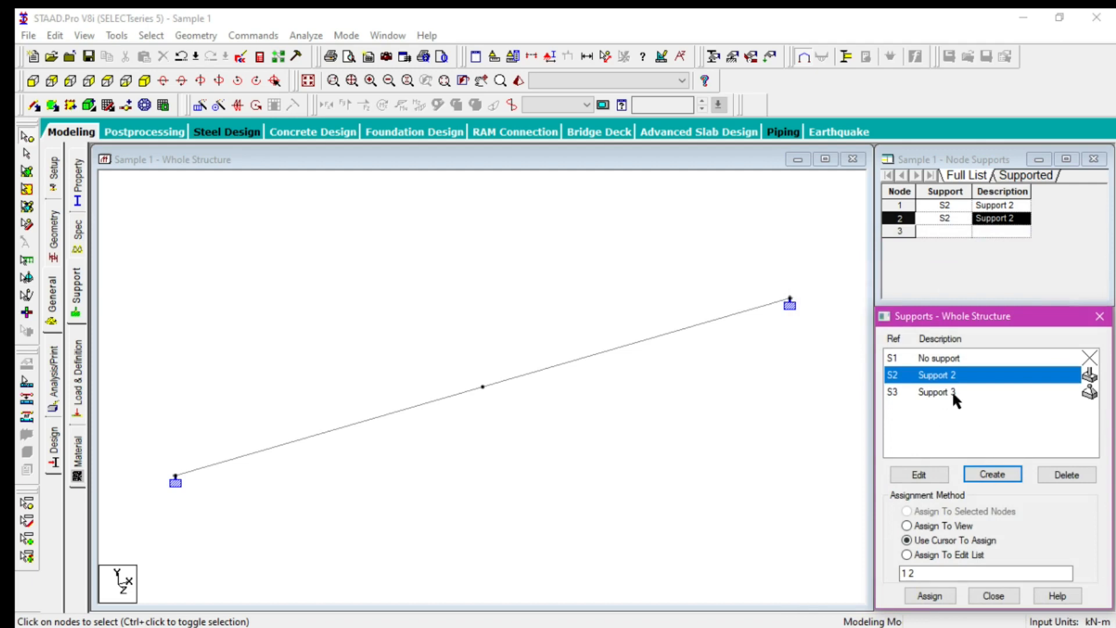
# Step: Assign the pinned support to the beam's middle node, node 3
pyautogui.click(951, 392)
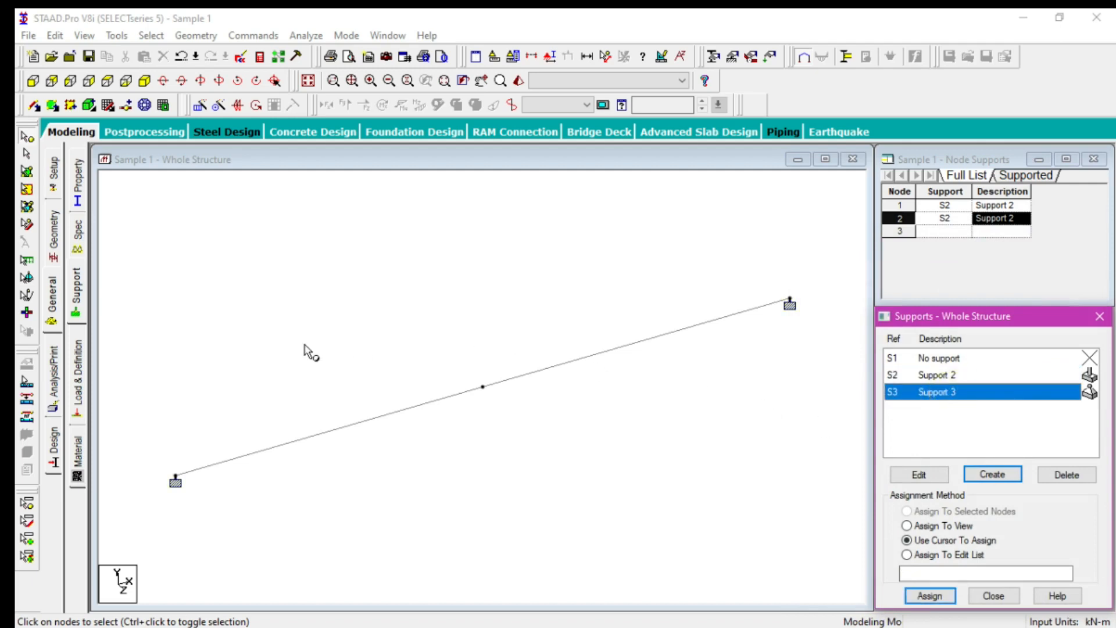
pyautogui.click(483, 387)
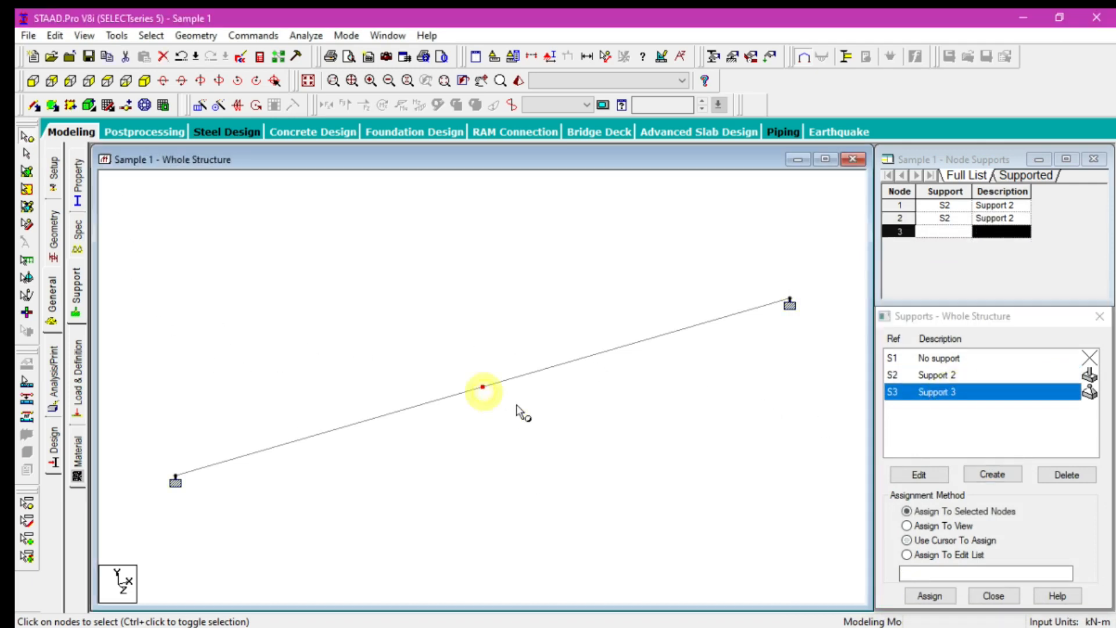
pyautogui.click(930, 595)
pyautogui.click(1004, 503)
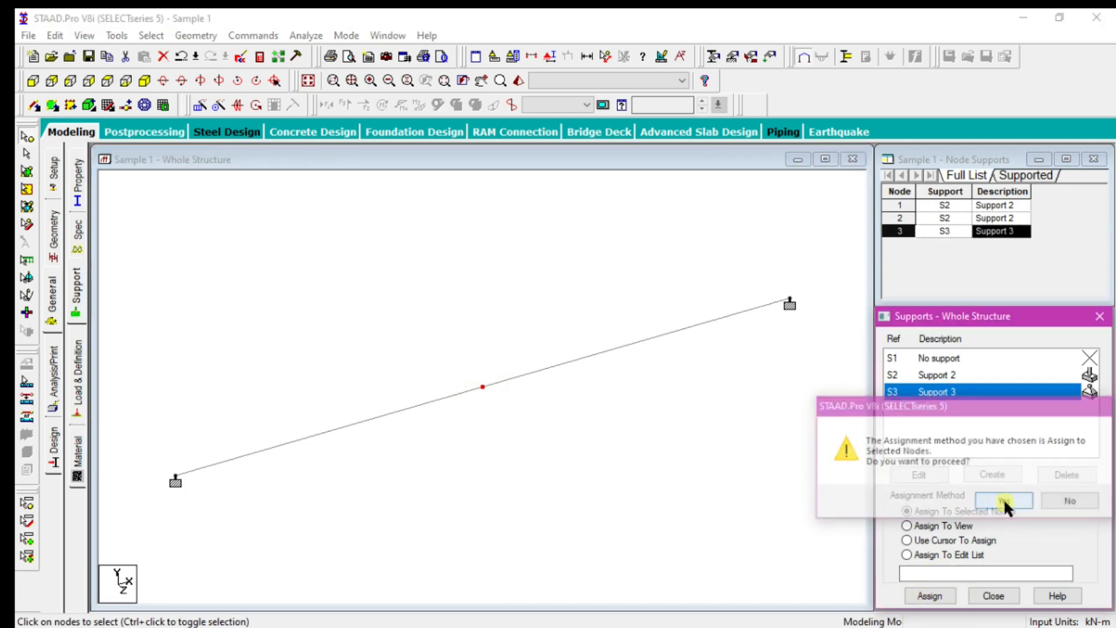
pyautogui.click(442, 345)
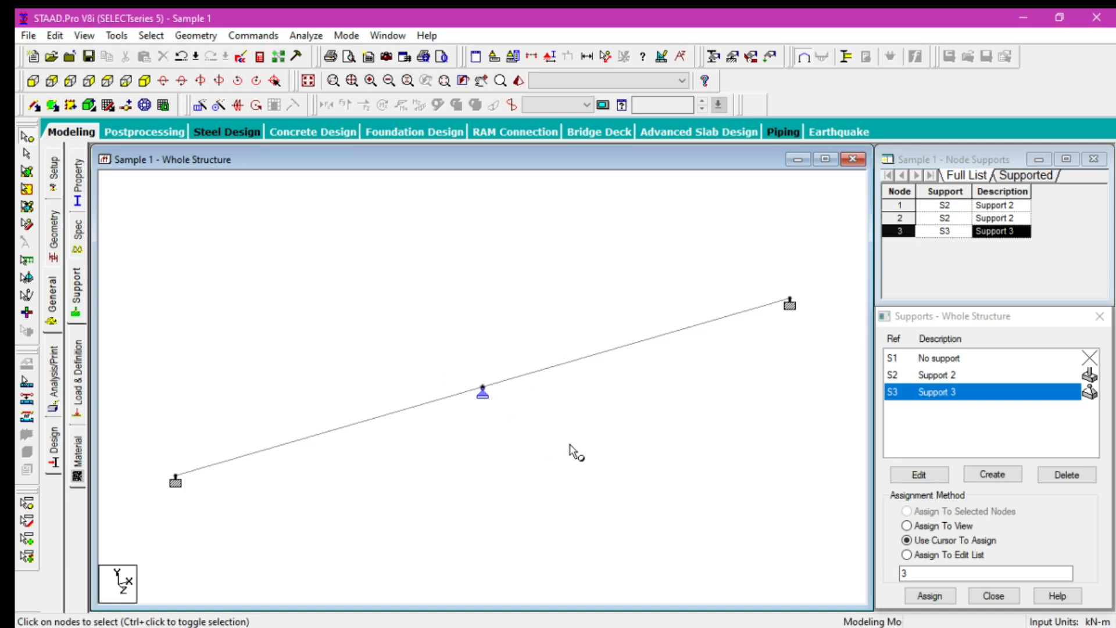
# Step: Add primary load case 1 with loading type Dead and title LOAD CASE 1, saving the modified structure
pyautogui.click(79, 377)
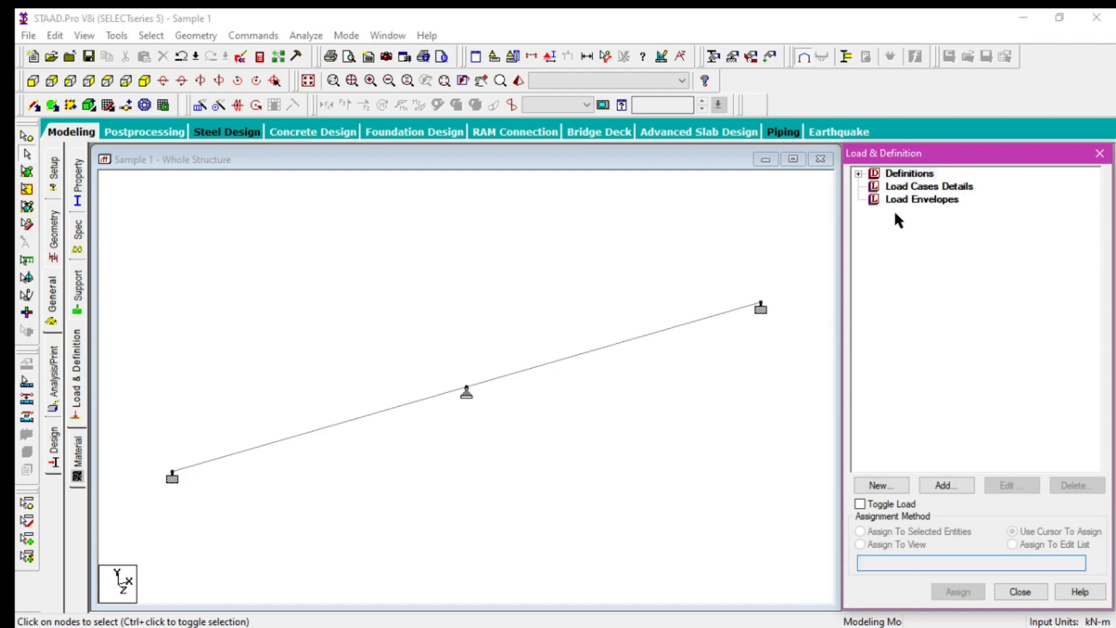
pyautogui.click(927, 187)
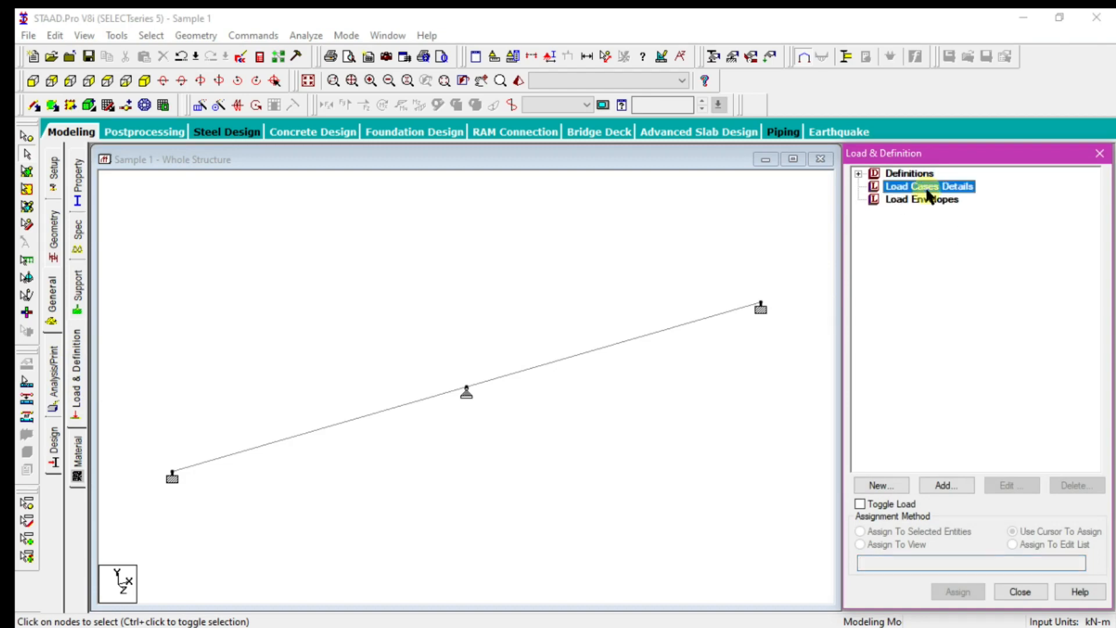
pyautogui.click(945, 486)
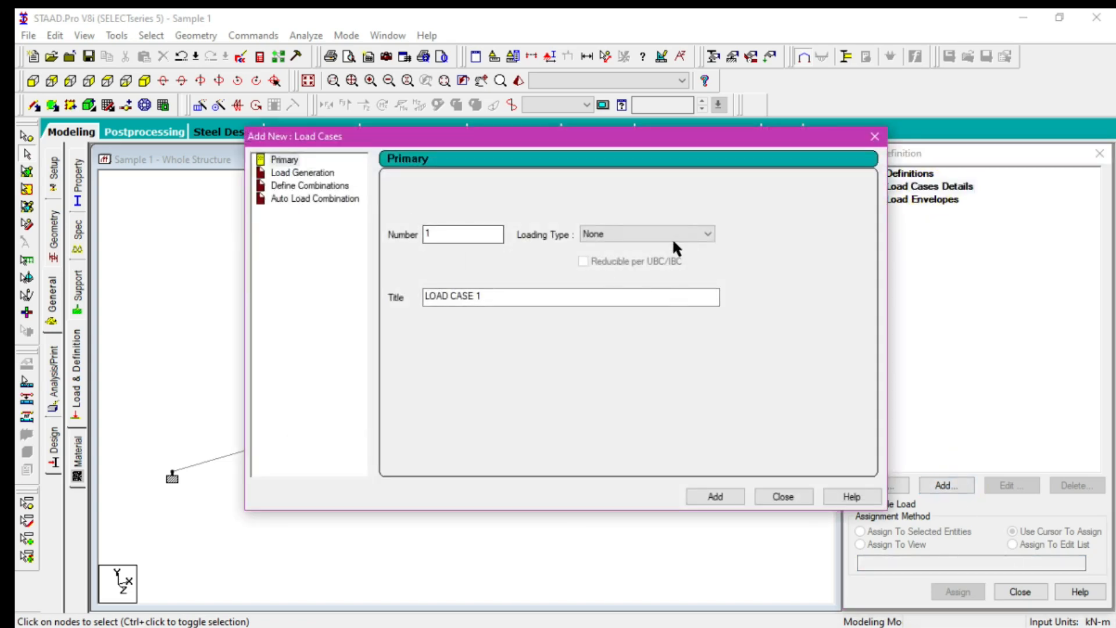
pyautogui.click(650, 232)
pyautogui.click(599, 248)
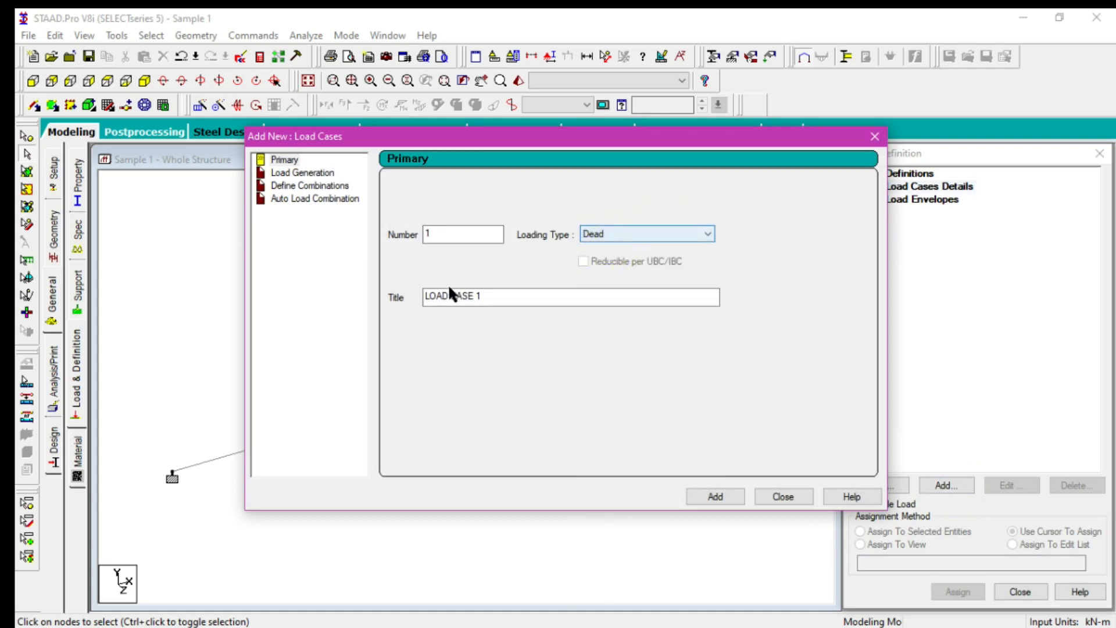
pyautogui.moveTo(496, 290); pyautogui.dragTo(450, 289)
pyautogui.click(501, 295)
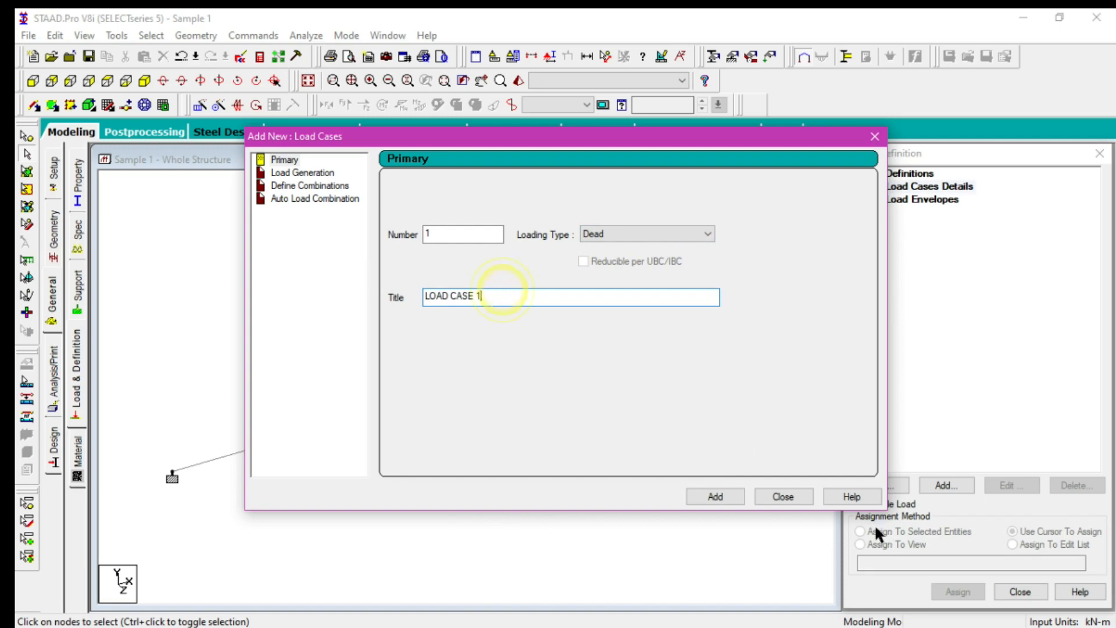
pyautogui.click(715, 496)
pyautogui.click(575, 360)
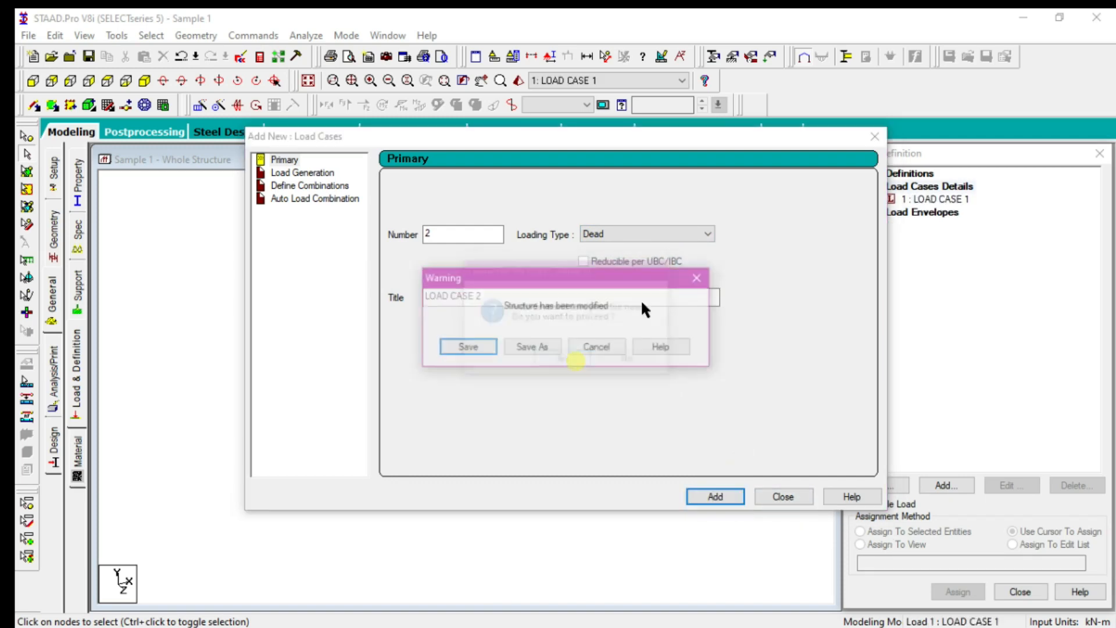
pyautogui.click(471, 348)
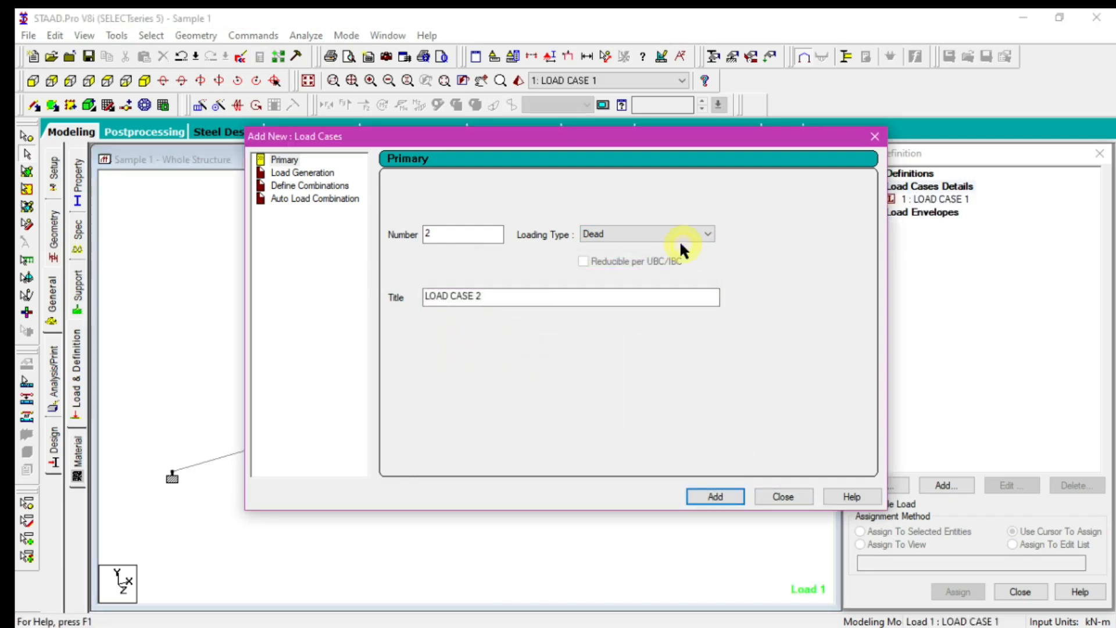
# Step: Add primary load case 2 with loading type Live and title LOAD CASE 2
pyautogui.click(647, 236)
pyautogui.click(643, 256)
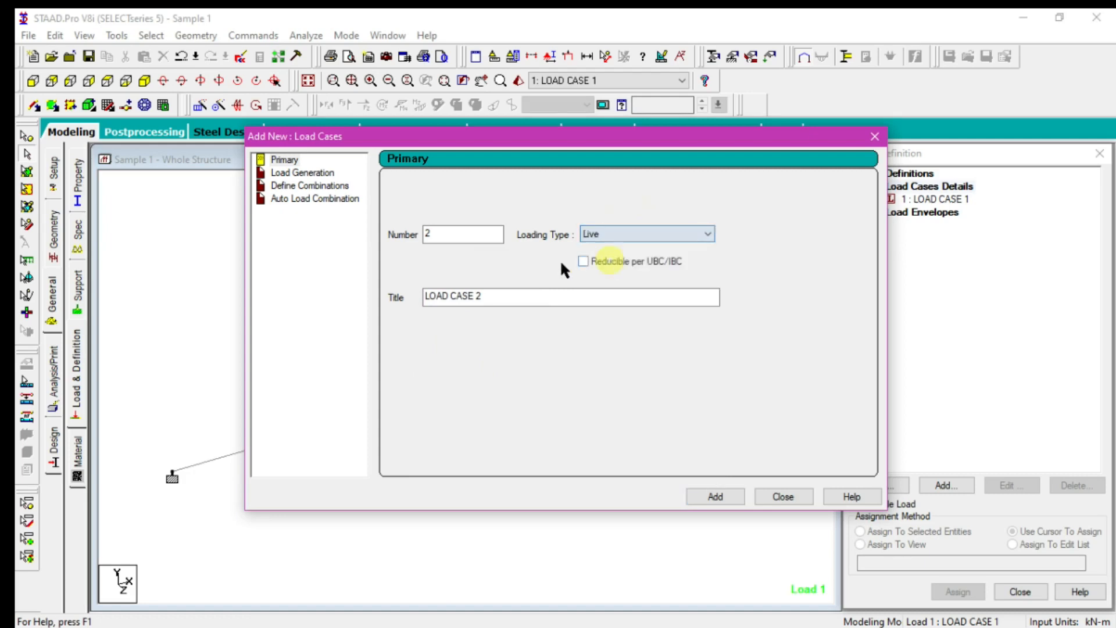
pyautogui.click(620, 234)
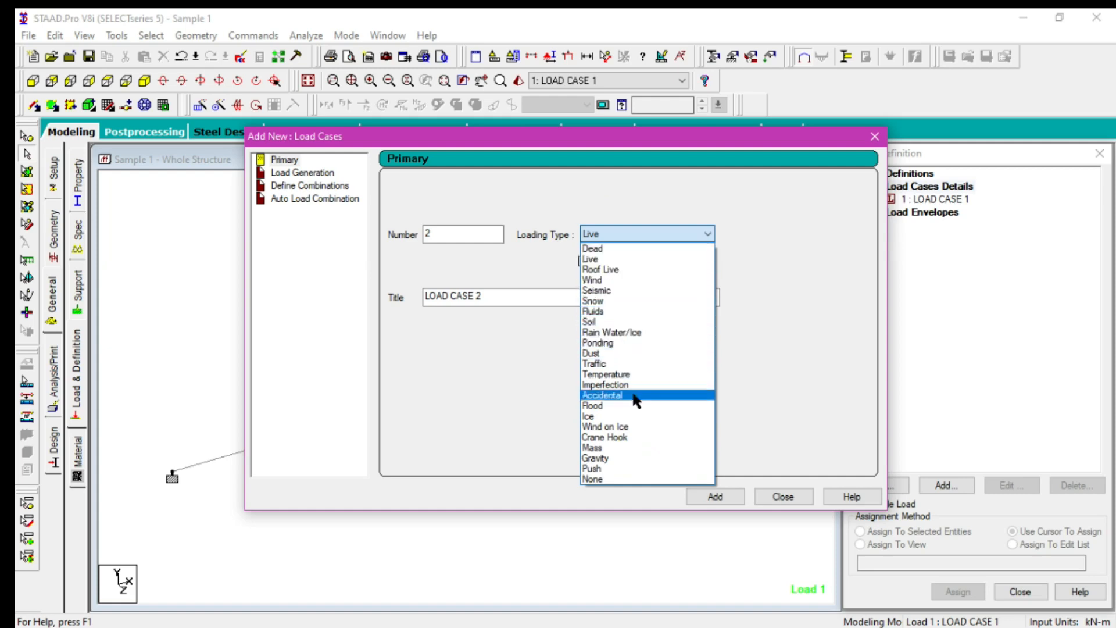
pyautogui.click(524, 324)
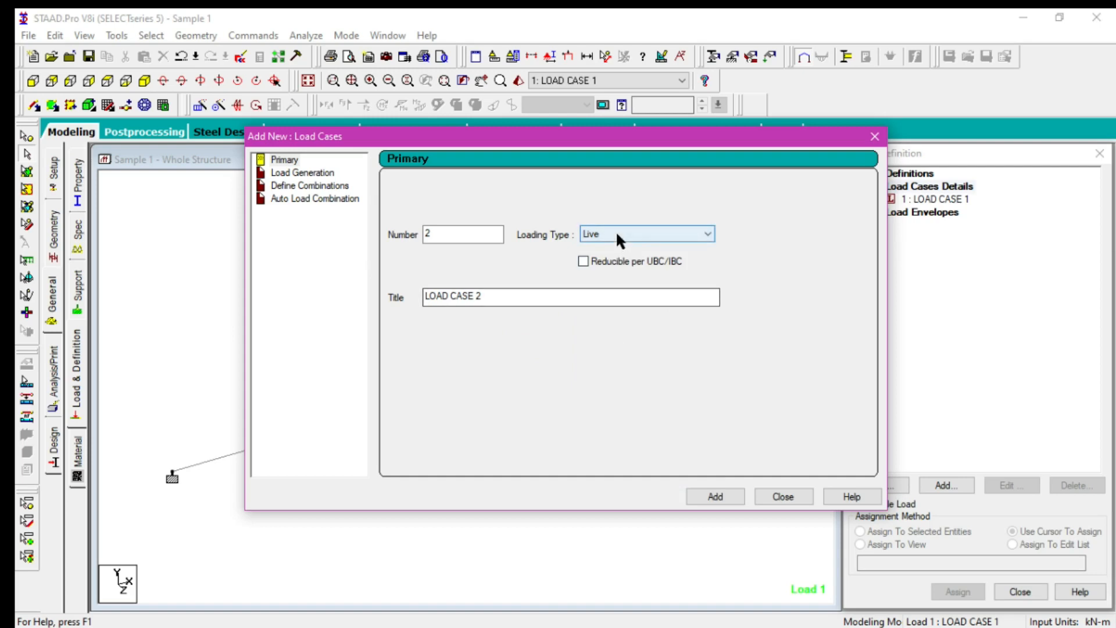
pyautogui.click(720, 494)
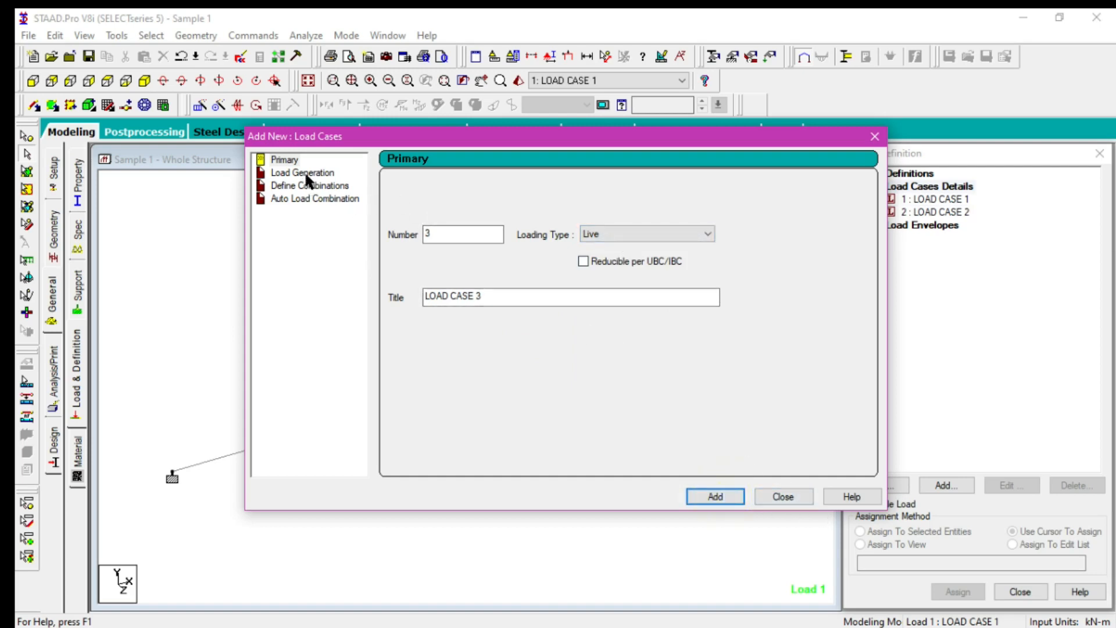
# Step: Generate automatic load combinations with the Indian Code for the Genral_Structures category, and move them all to the discarded combinations
pyautogui.click(308, 198)
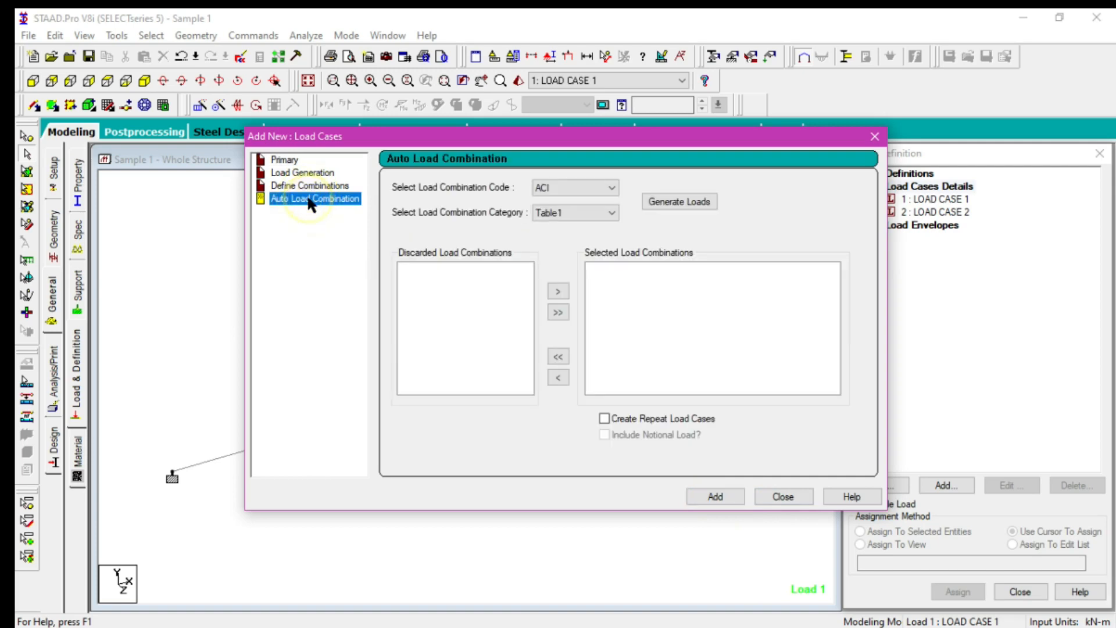
pyautogui.click(593, 188)
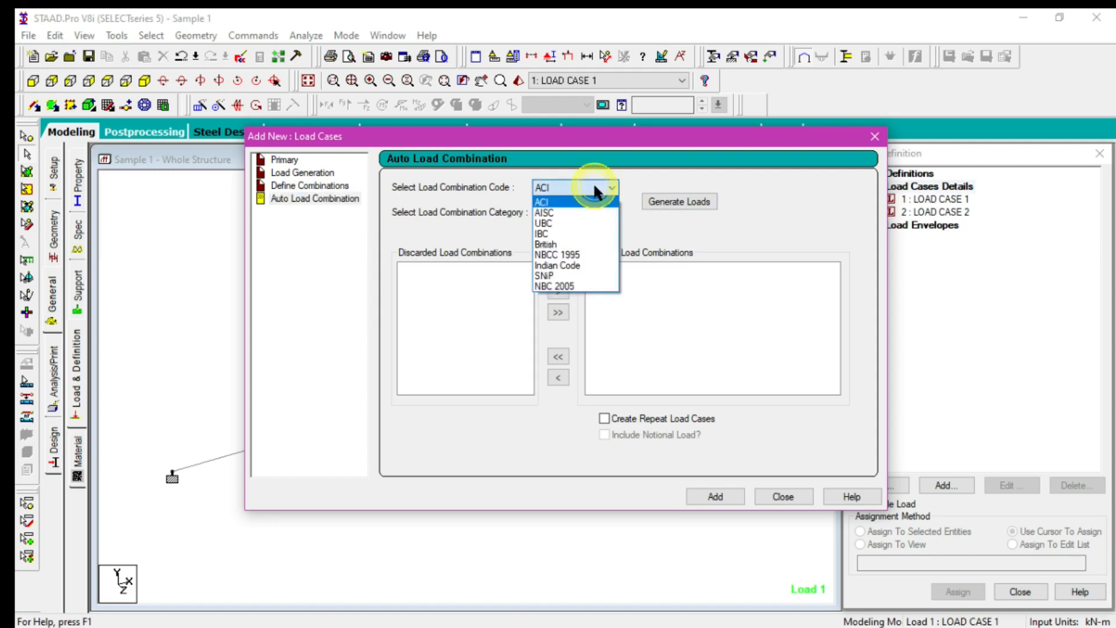
pyautogui.click(563, 265)
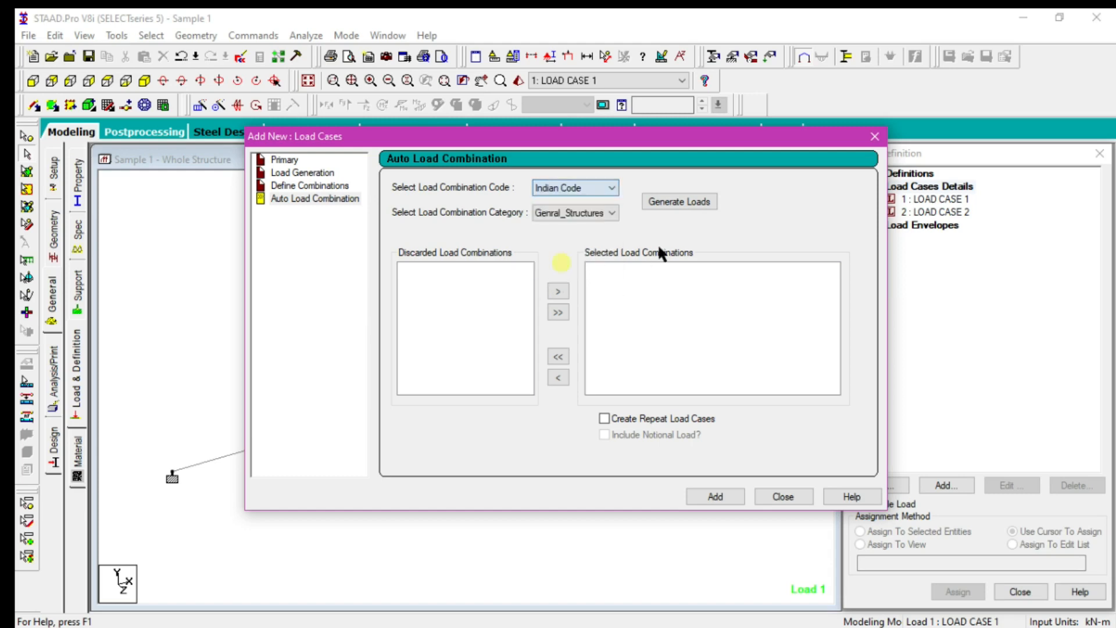
pyautogui.click(677, 202)
pyautogui.click(558, 356)
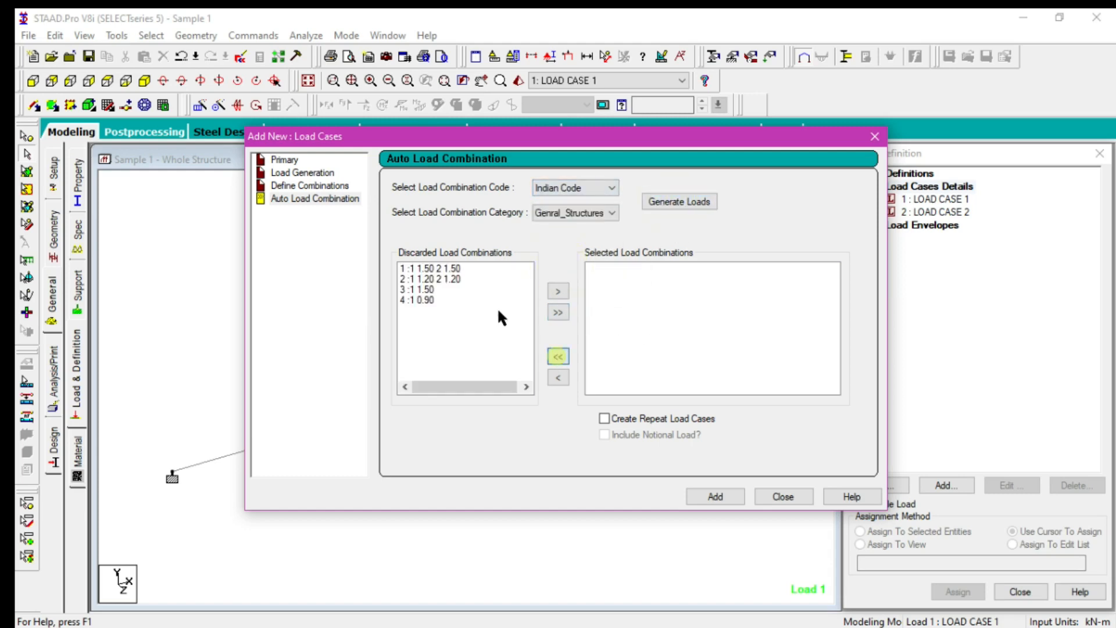
# Step: Select only generated combination 3, 1.50 times load case 1, and add it to the load cases
pyautogui.click(424, 289)
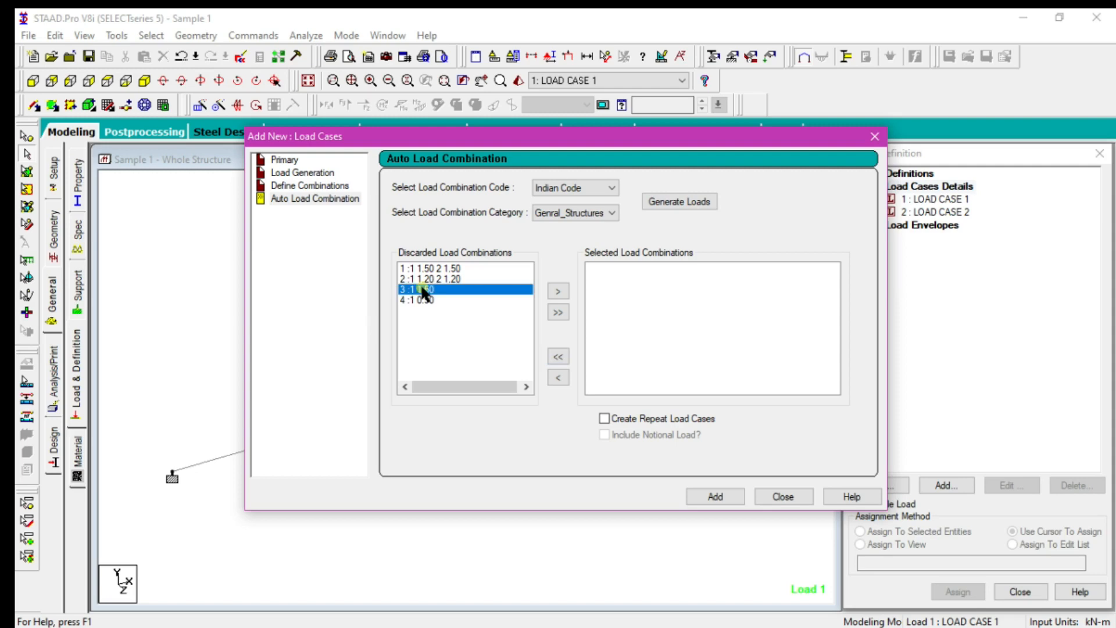
pyautogui.click(557, 290)
pyautogui.click(715, 497)
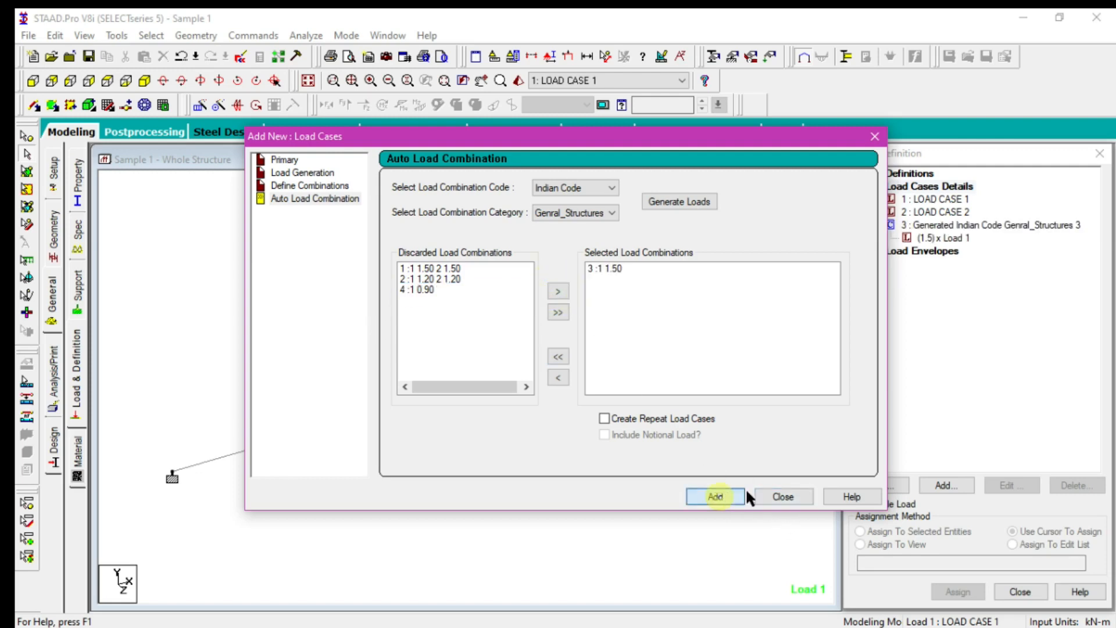
pyautogui.click(779, 495)
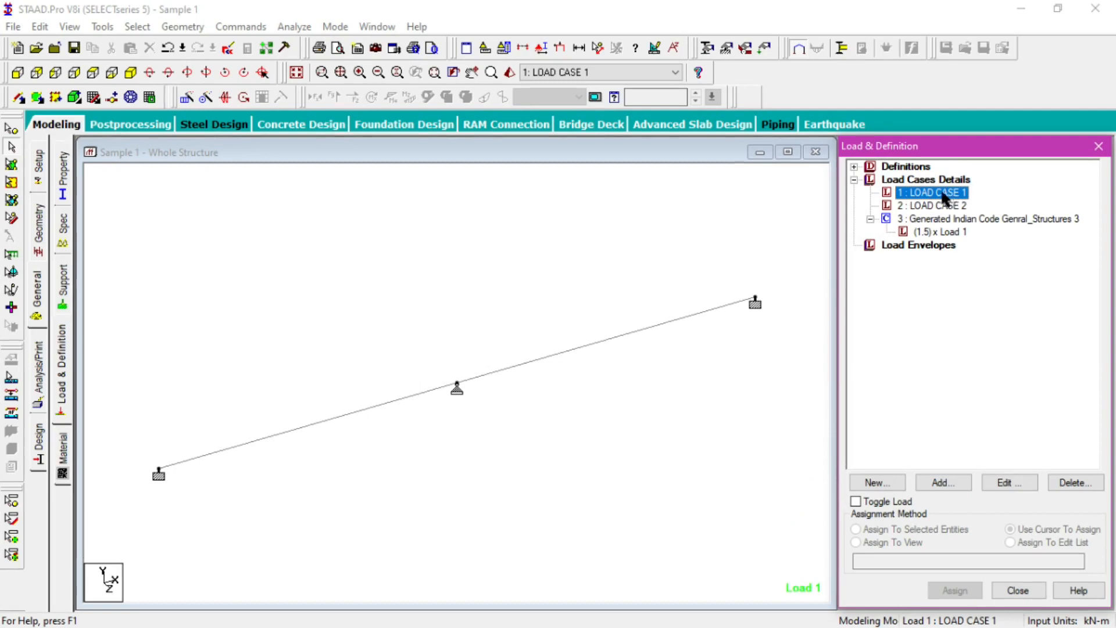
# Step: Add a selfweight load in the Y direction with factor -1 to LOAD CASE 1
pyautogui.click(939, 482)
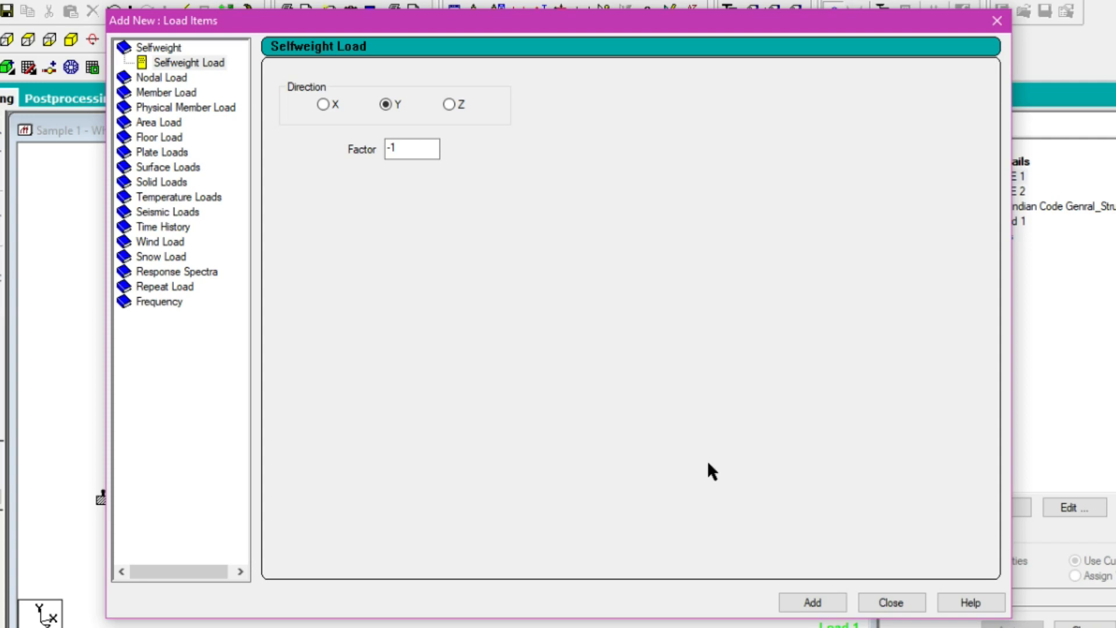
pyautogui.click(797, 601)
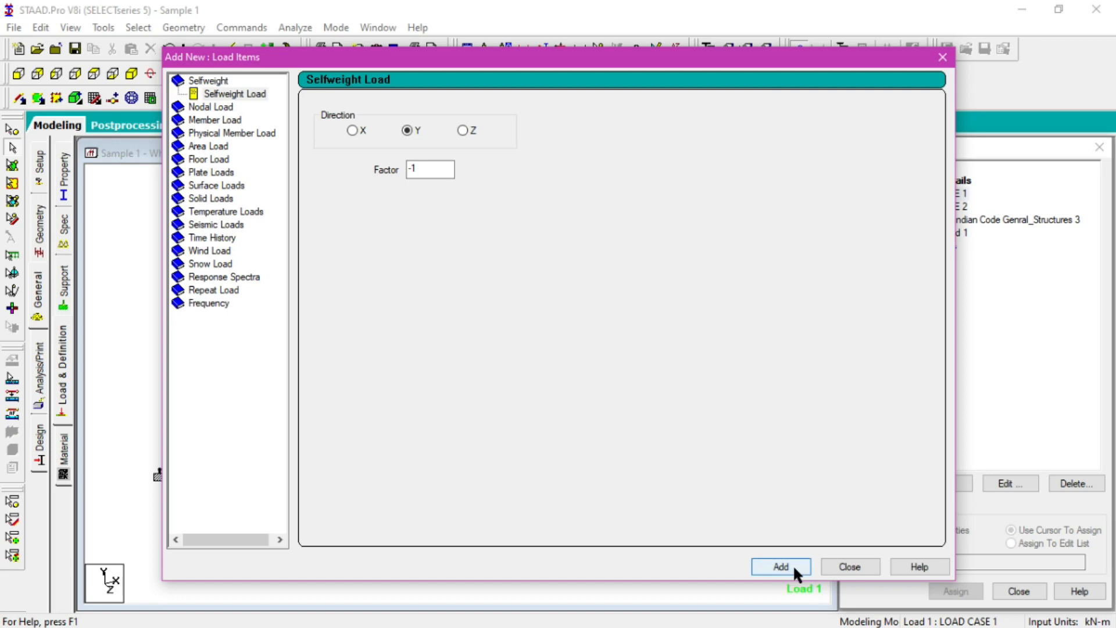
pyautogui.click(793, 567)
# Step: Display the member dimensions of the beam for the whole view
pyautogui.click(930, 219)
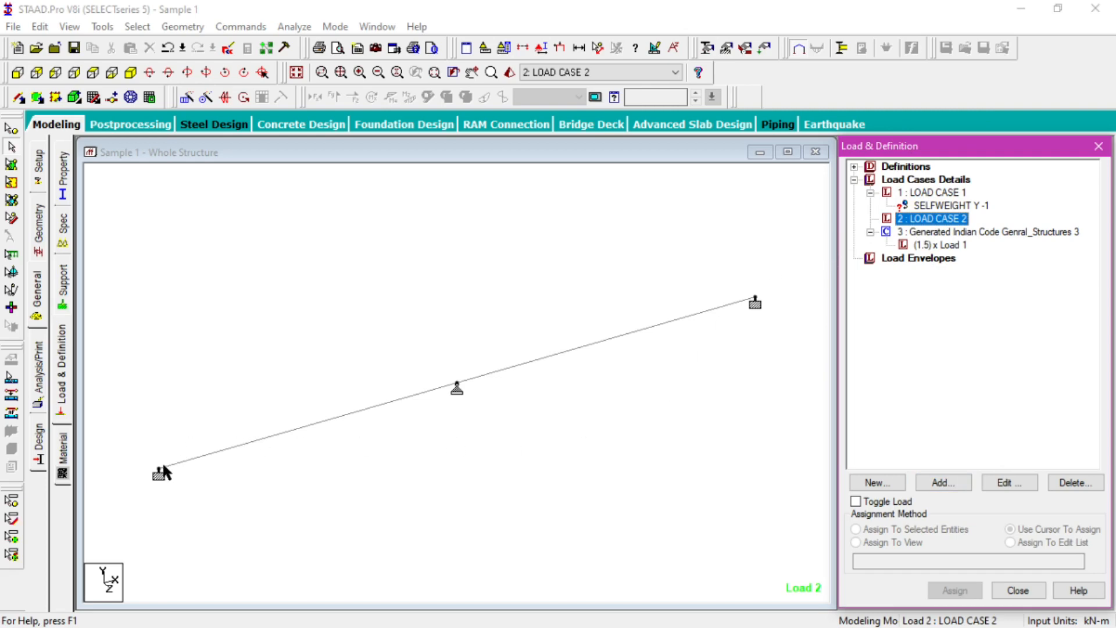
pyautogui.click(579, 49)
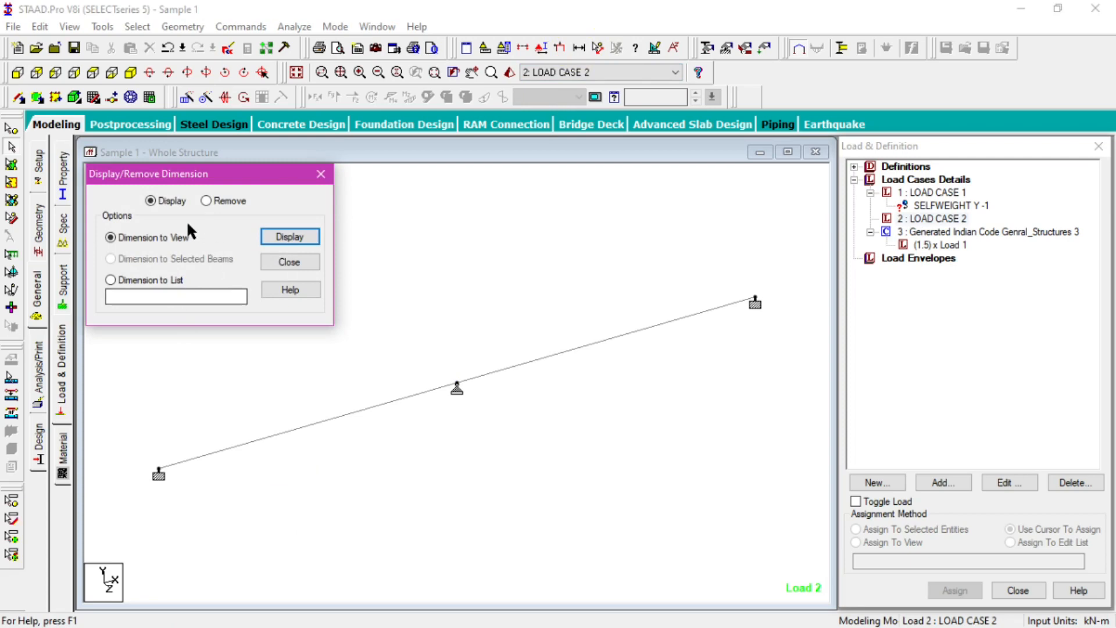
pyautogui.click(288, 235)
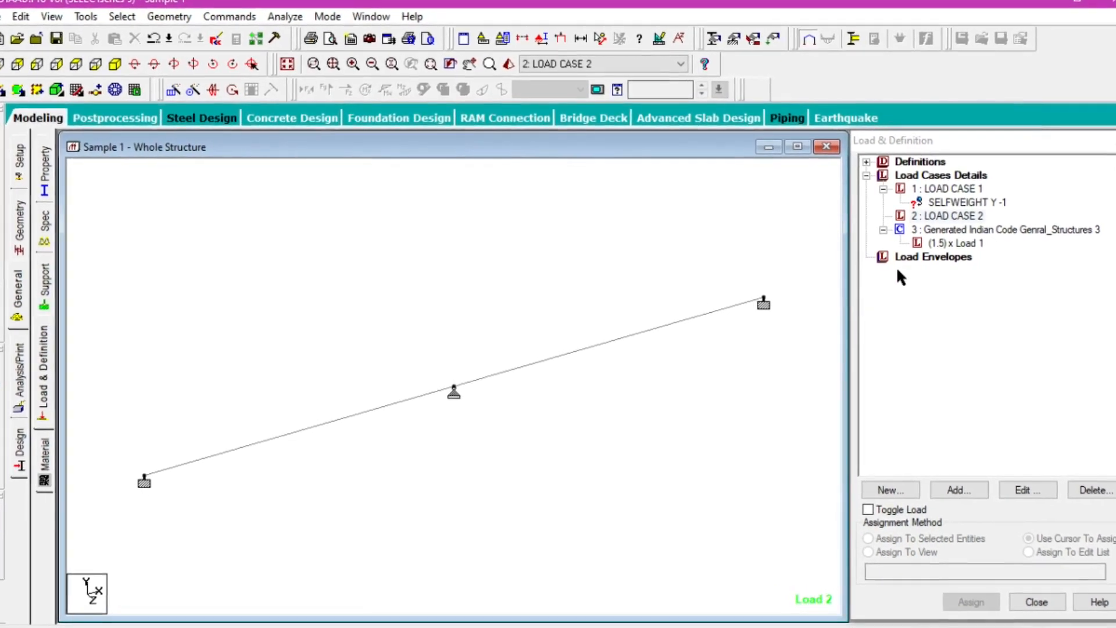
# Step: Add a uniform member force of -2 kN/m in direction GY to LOAD CASE 2, with d1 at 0 and d2 at 2.5 m
pyautogui.click(937, 215)
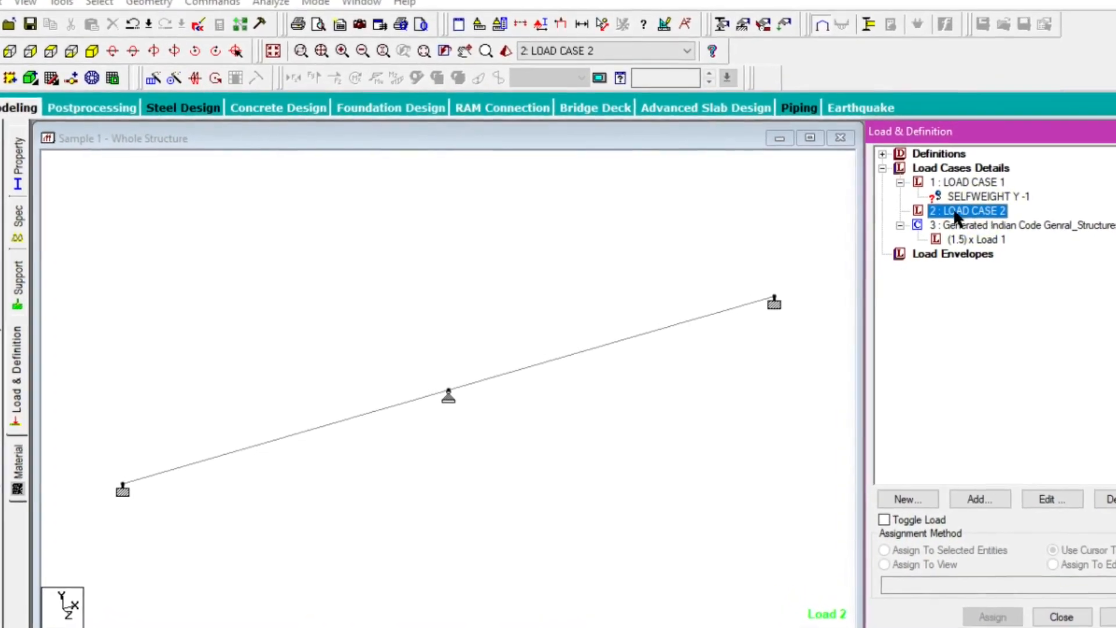
pyautogui.click(981, 500)
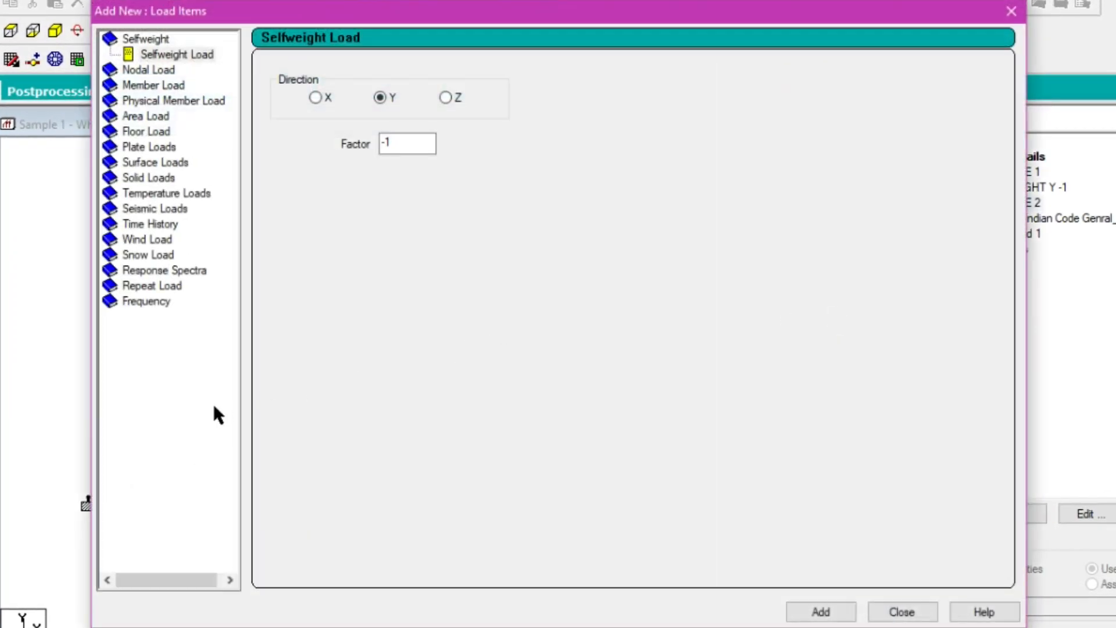
pyautogui.click(143, 84)
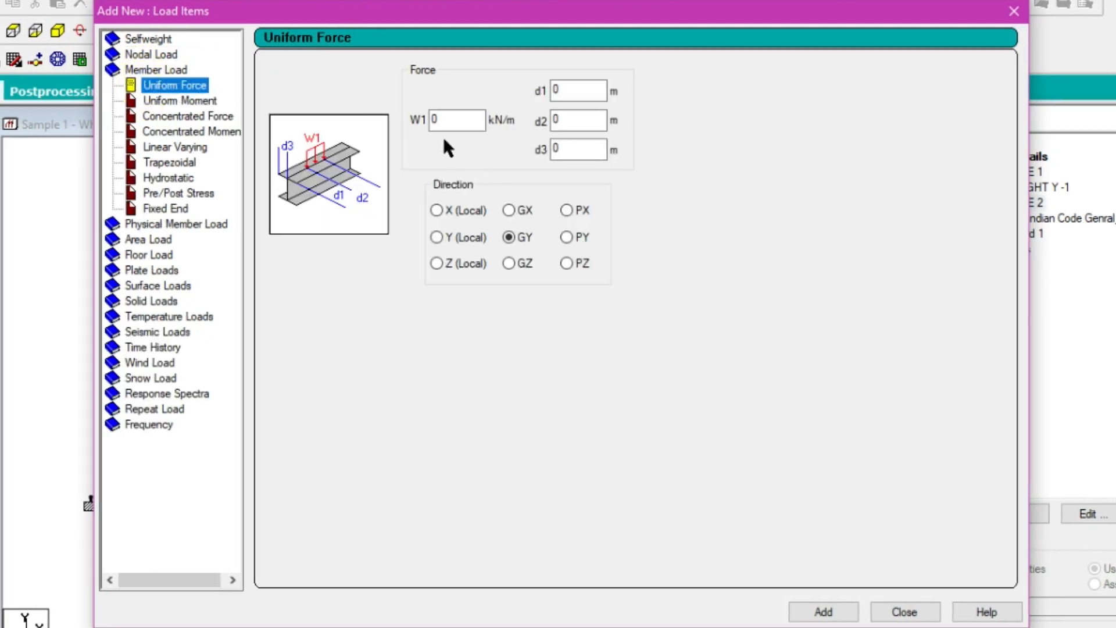
pyautogui.doubleClick(441, 119)
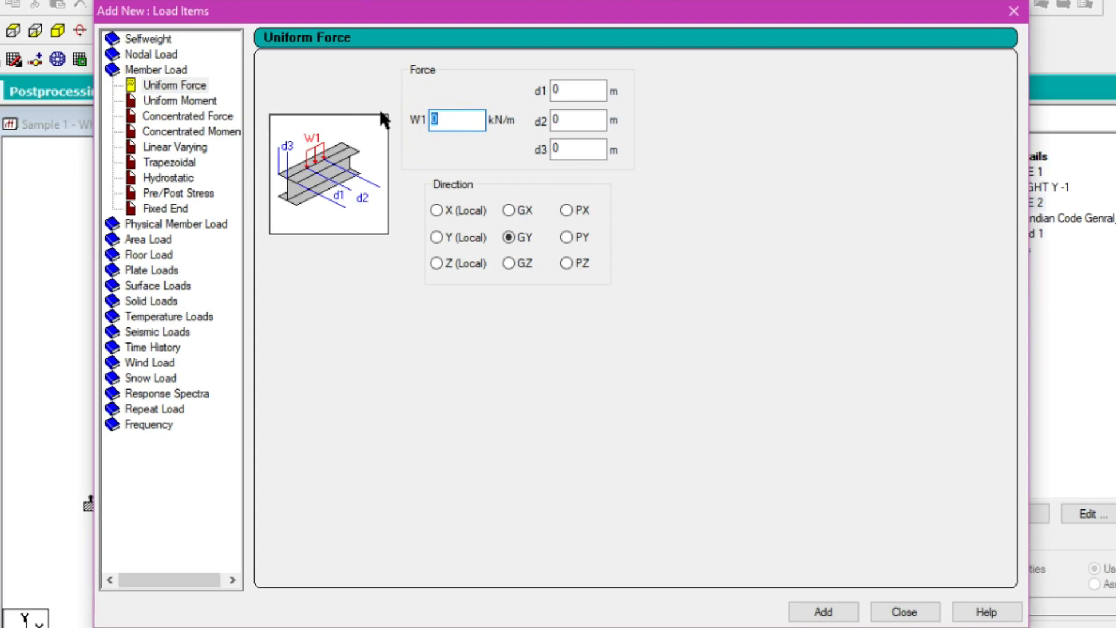
pyautogui.write('-2')
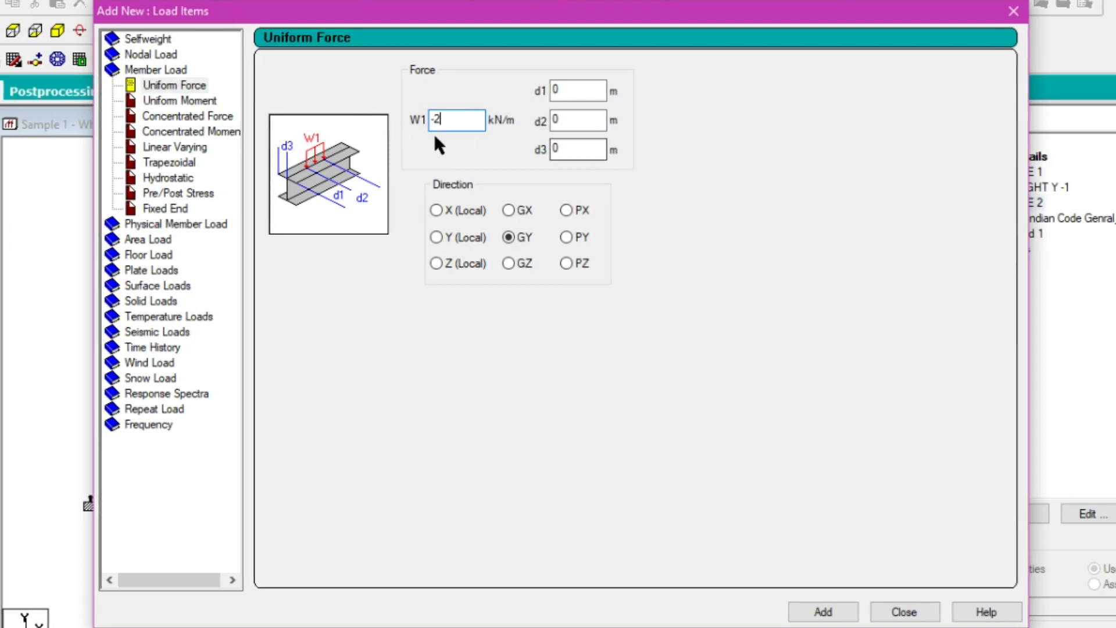
pyautogui.click(576, 91)
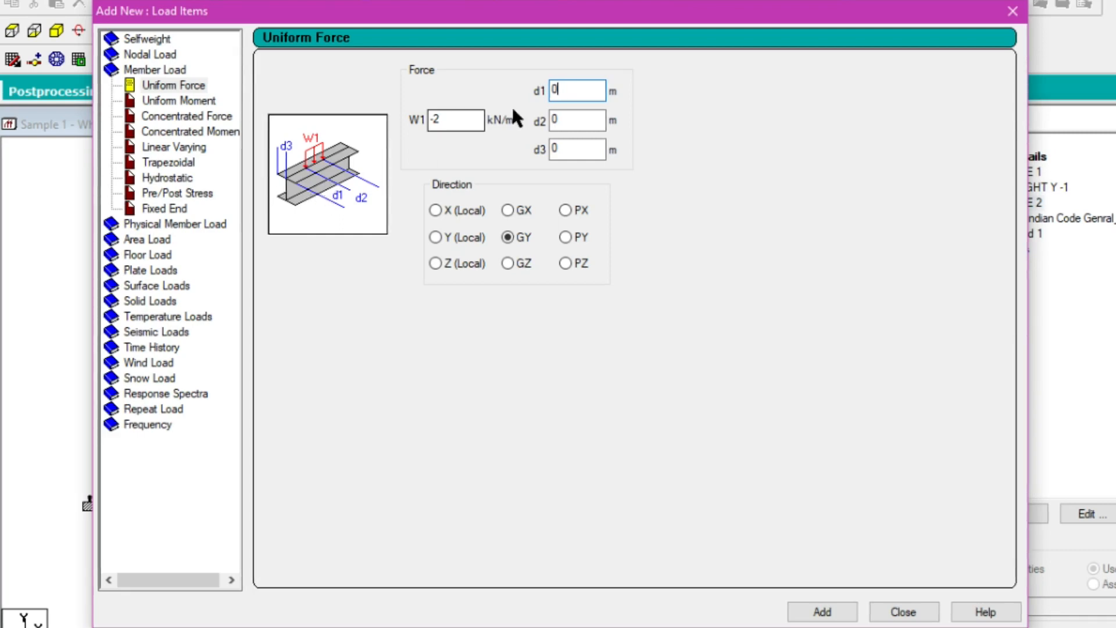
pyautogui.click(565, 89)
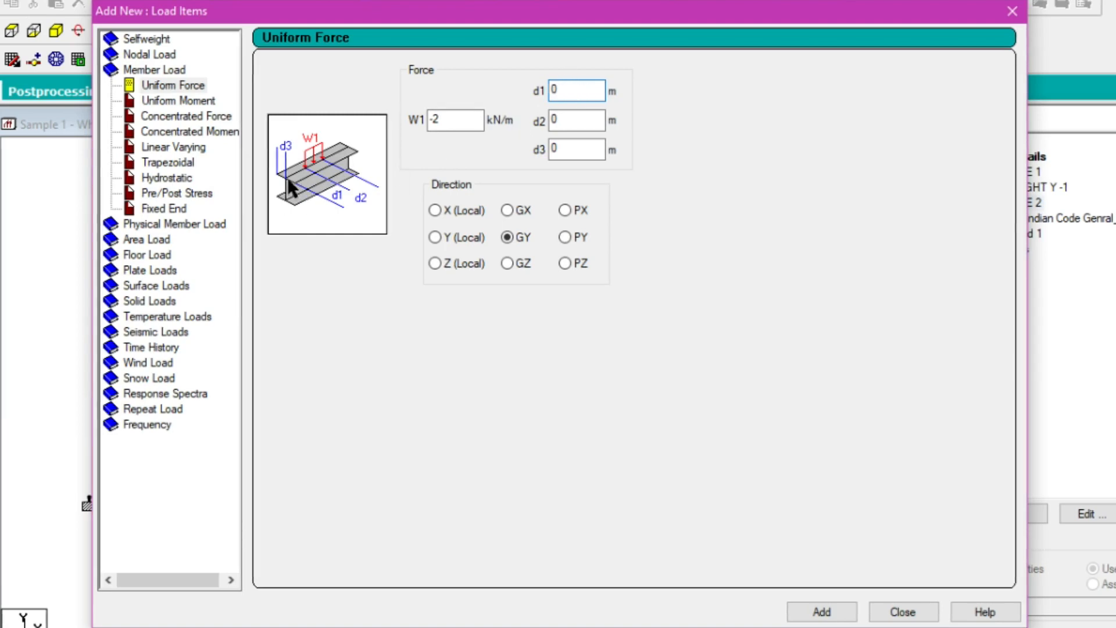
pyautogui.doubleClick(568, 120)
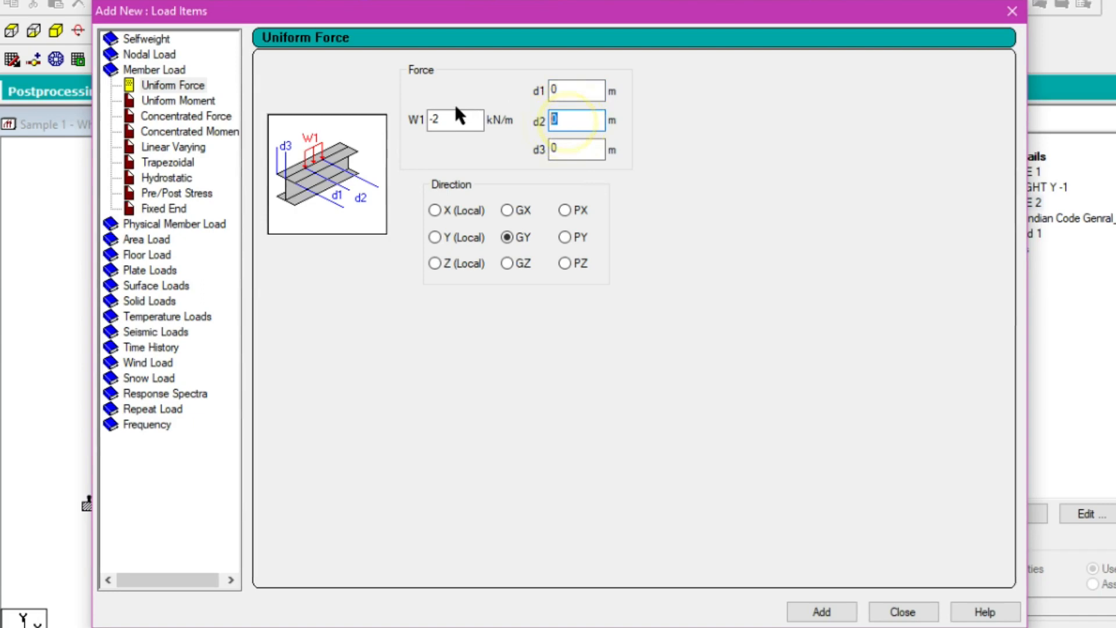
pyautogui.write('2.5')
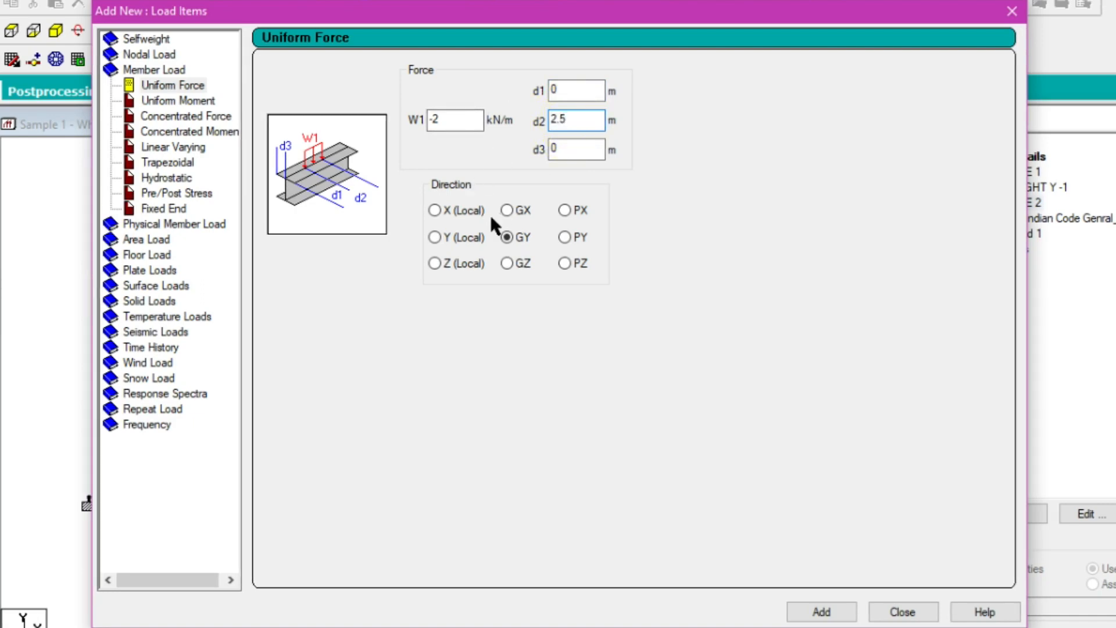
pyautogui.click(824, 611)
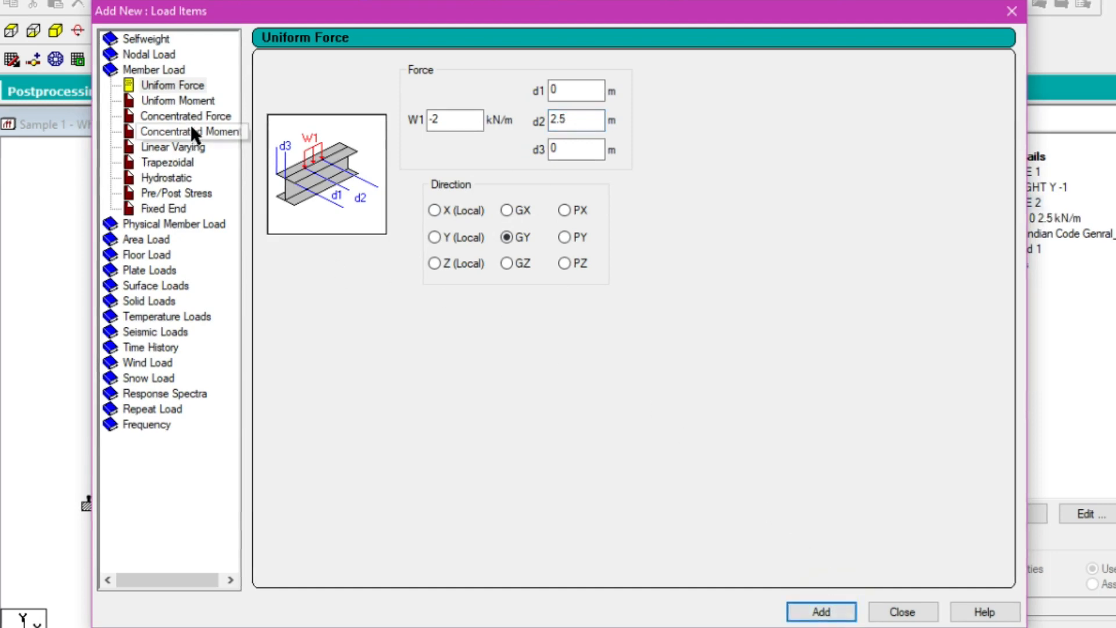
# Step: Start a concentrated member force for LOAD CASE 2 in direction GY with P set to -2 kN
pyautogui.click(175, 100)
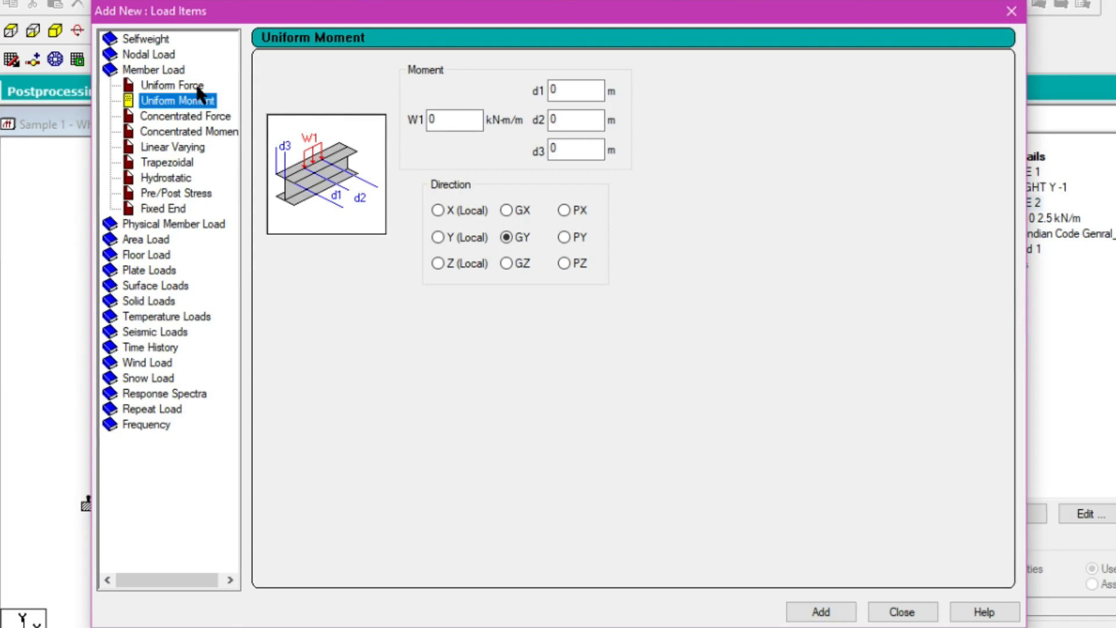
pyautogui.click(180, 116)
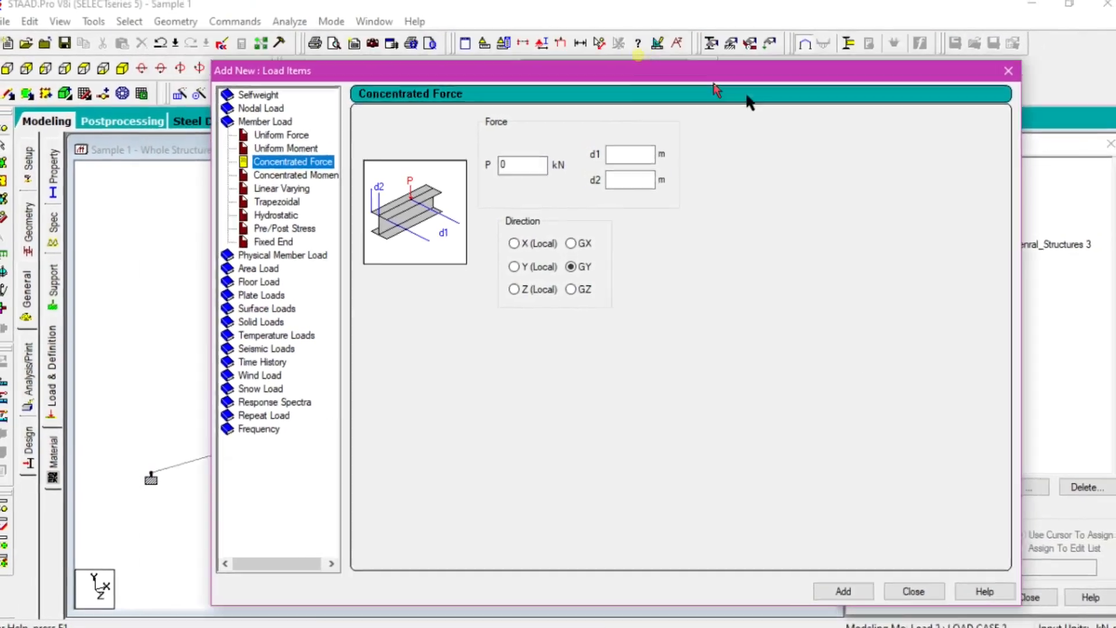
pyautogui.moveTo(698, 70); pyautogui.dragTo(572, 424)
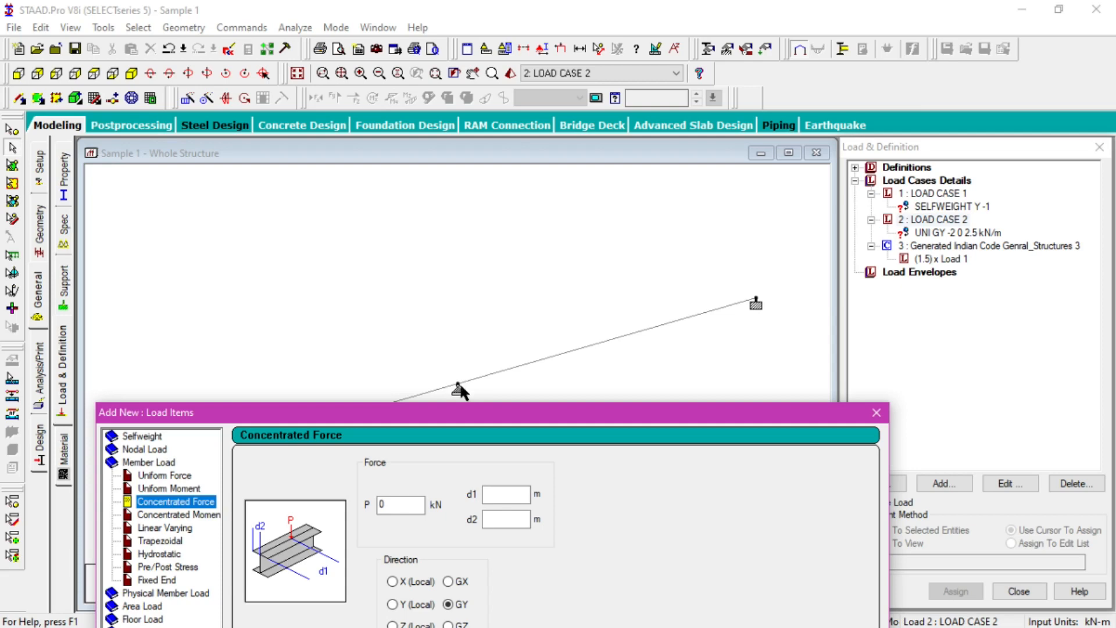
pyautogui.moveTo(511, 413); pyautogui.dragTo(557, 36)
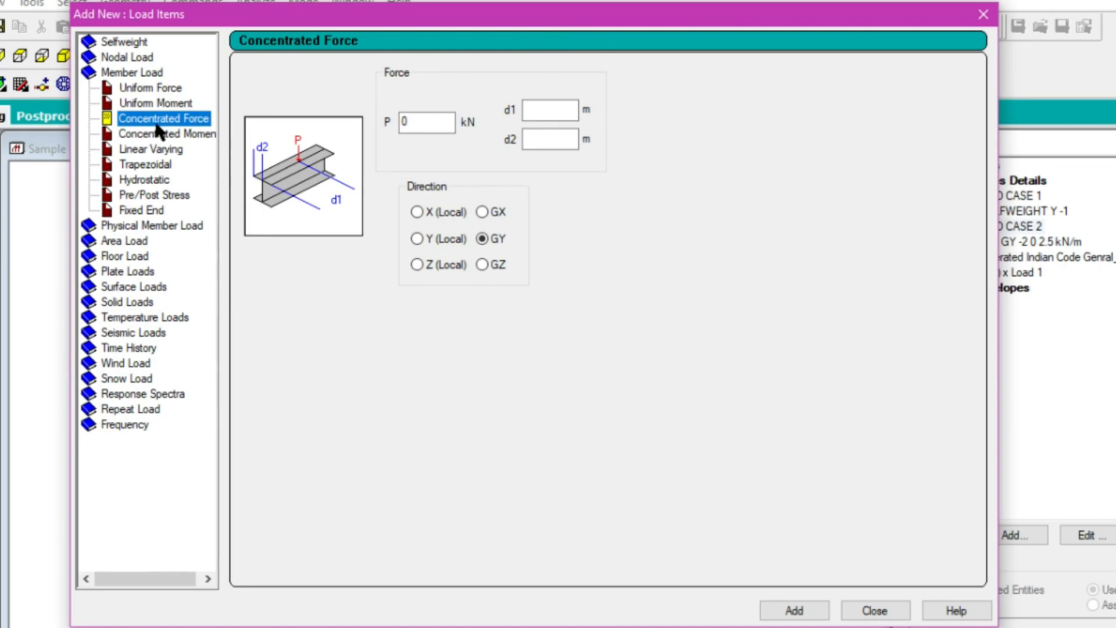
pyautogui.doubleClick(423, 122)
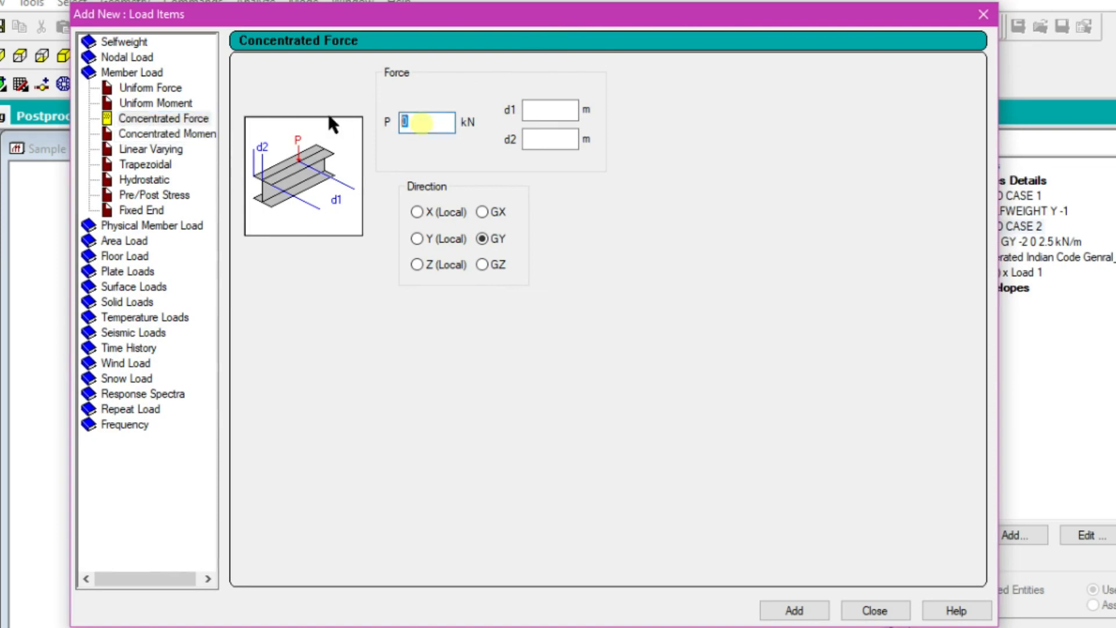
pyautogui.write('-2')
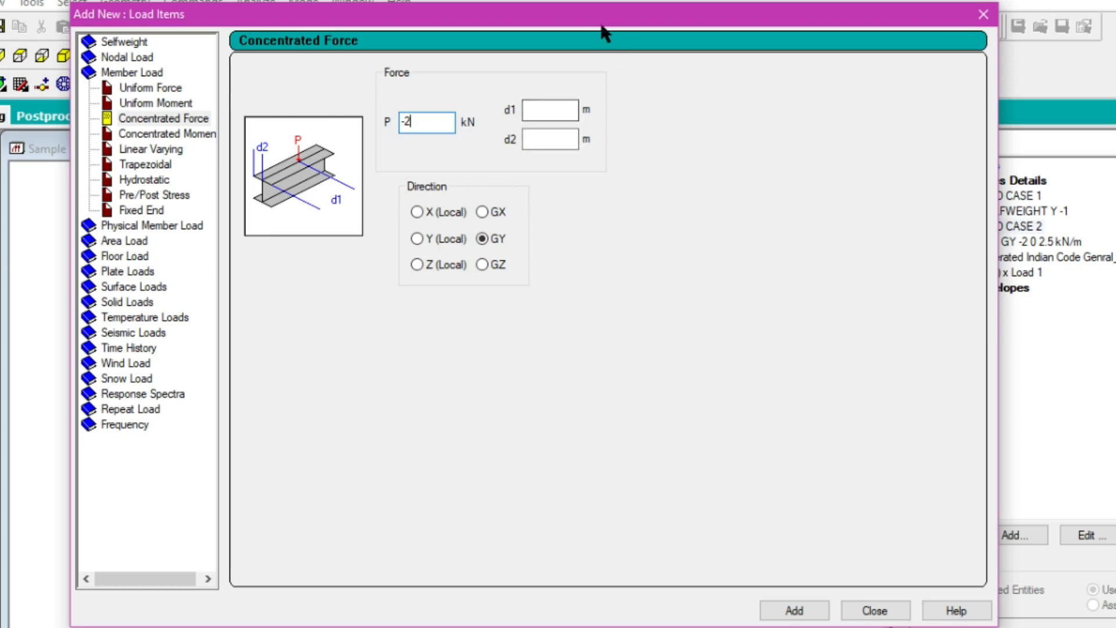
# Step: Set d1 to 5 m for the concentrated force and add it to LOAD CASE 2
pyautogui.moveTo(635, 14); pyautogui.dragTo(545, 567)
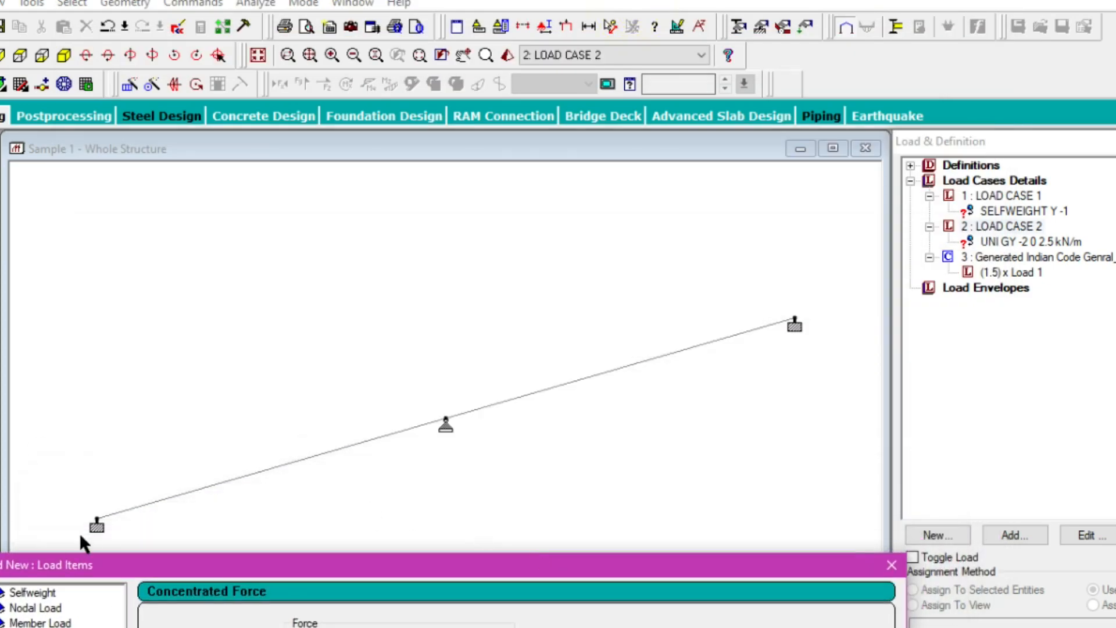
pyautogui.moveTo(434, 556); pyautogui.dragTo(536, 42)
pyautogui.click(532, 139)
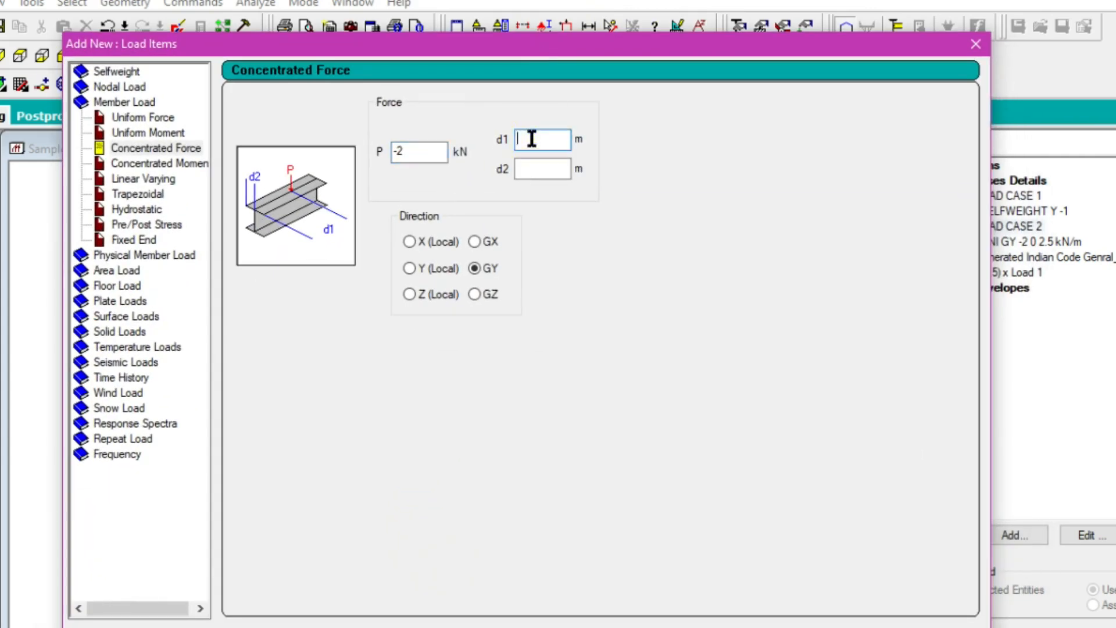
pyautogui.write('5')
pyautogui.moveTo(601, 42); pyautogui.dragTo(546, 27)
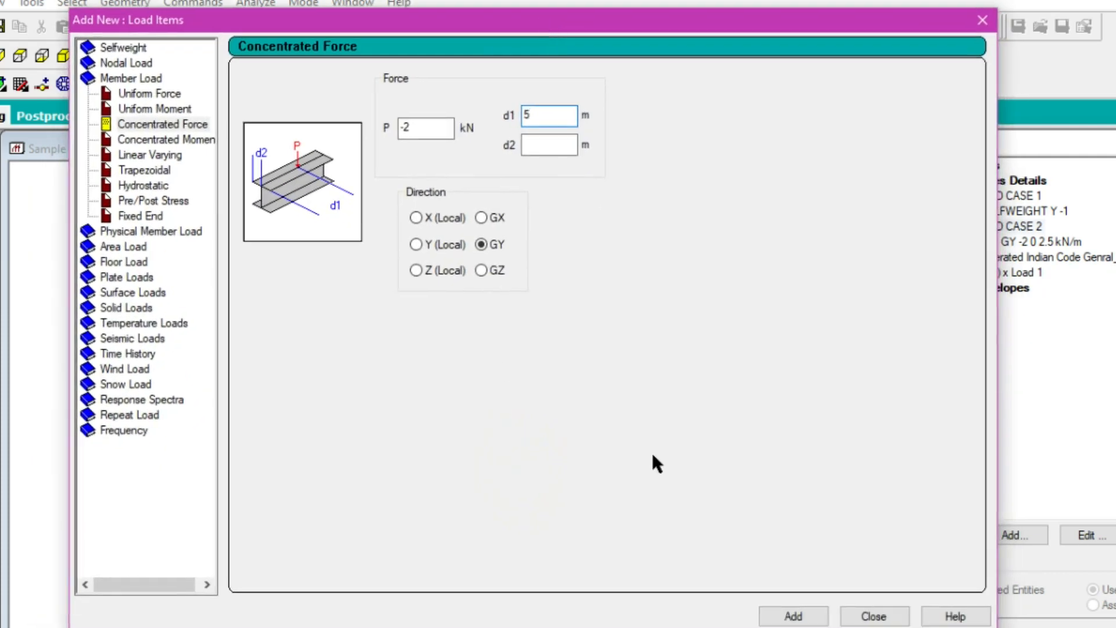
pyautogui.click(793, 616)
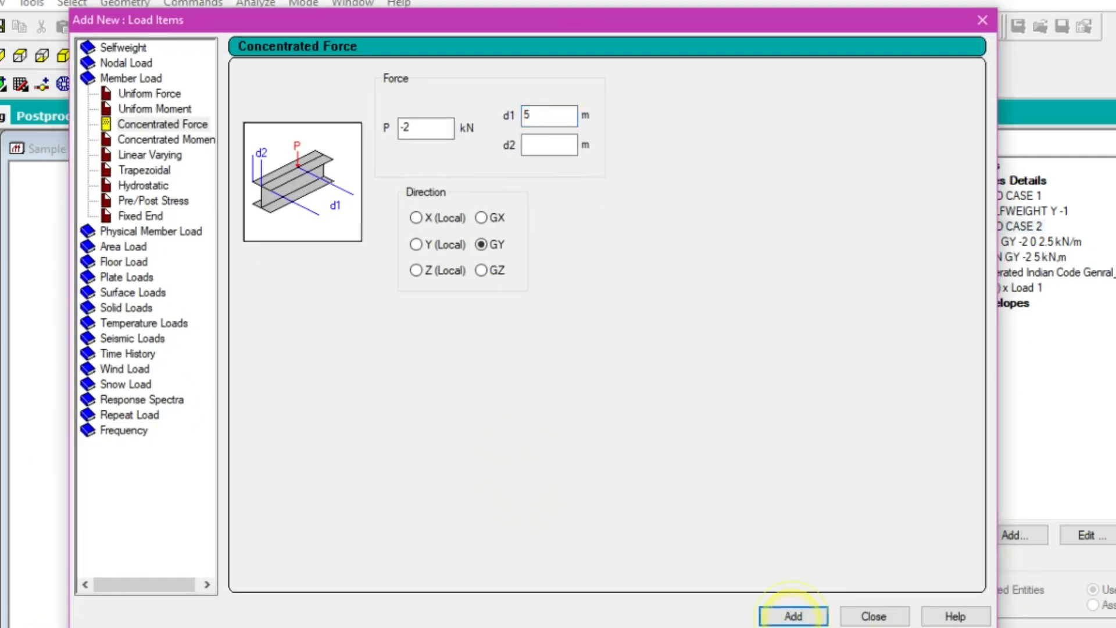
# Step: Examine the input options for the remaining member load types and the plate loads, including pressure, hydrostatic and element joint load
pyautogui.click(153, 139)
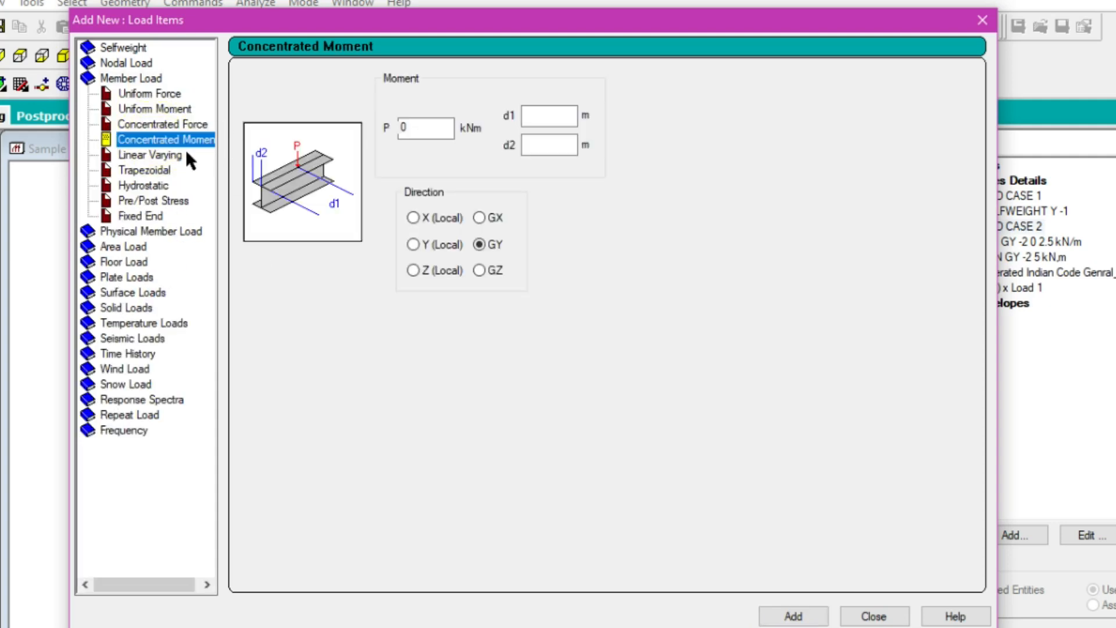
pyautogui.click(155, 157)
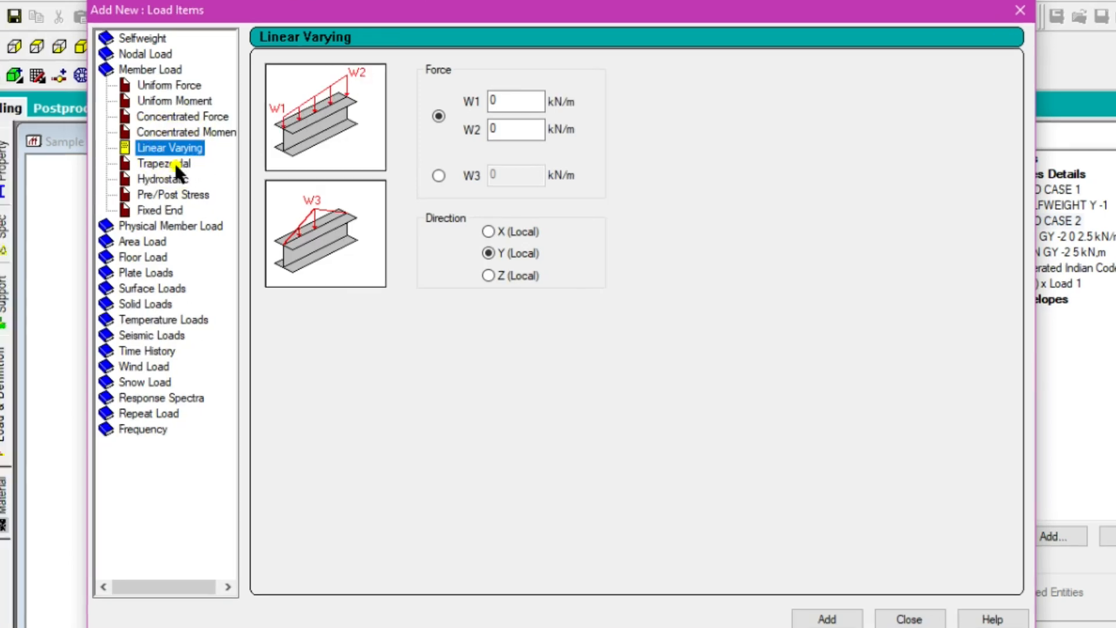
pyautogui.click(166, 163)
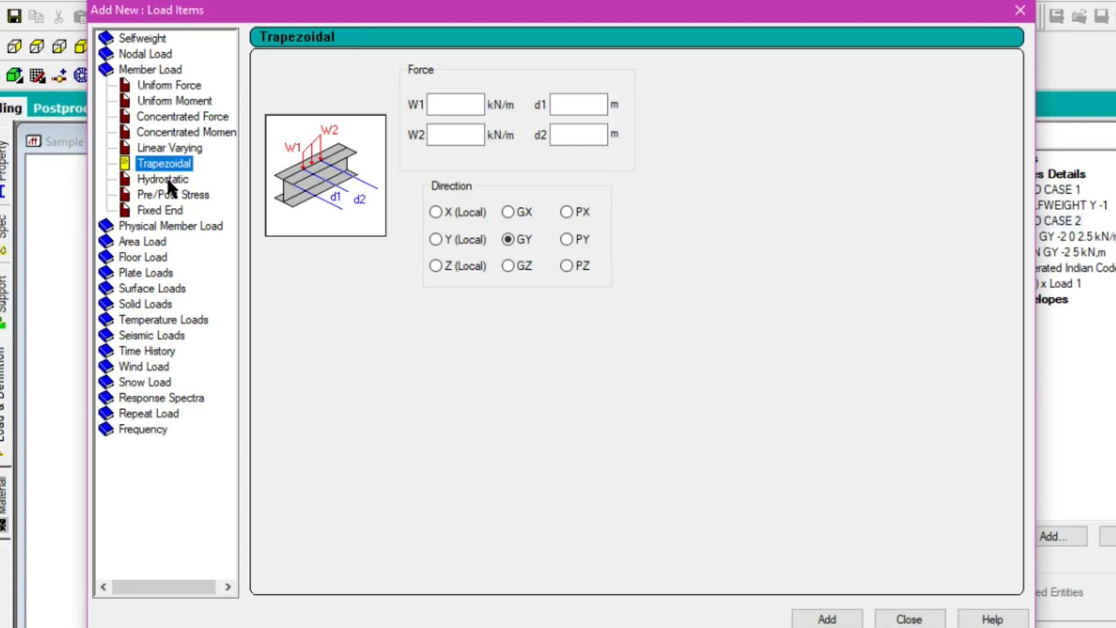
pyautogui.click(169, 180)
pyautogui.click(172, 195)
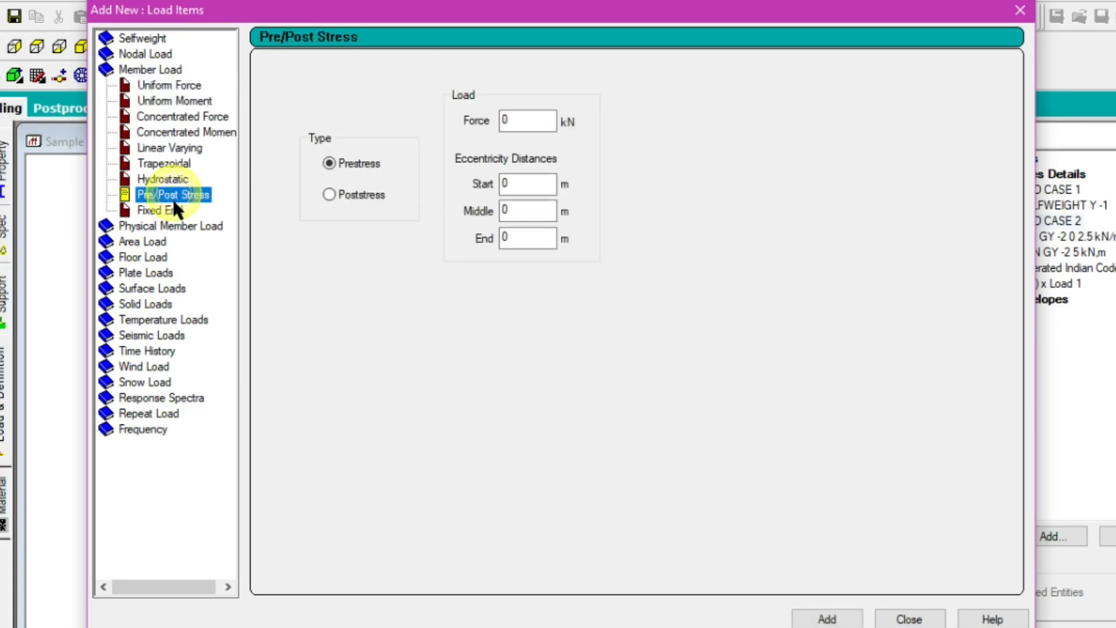
pyautogui.click(123, 84)
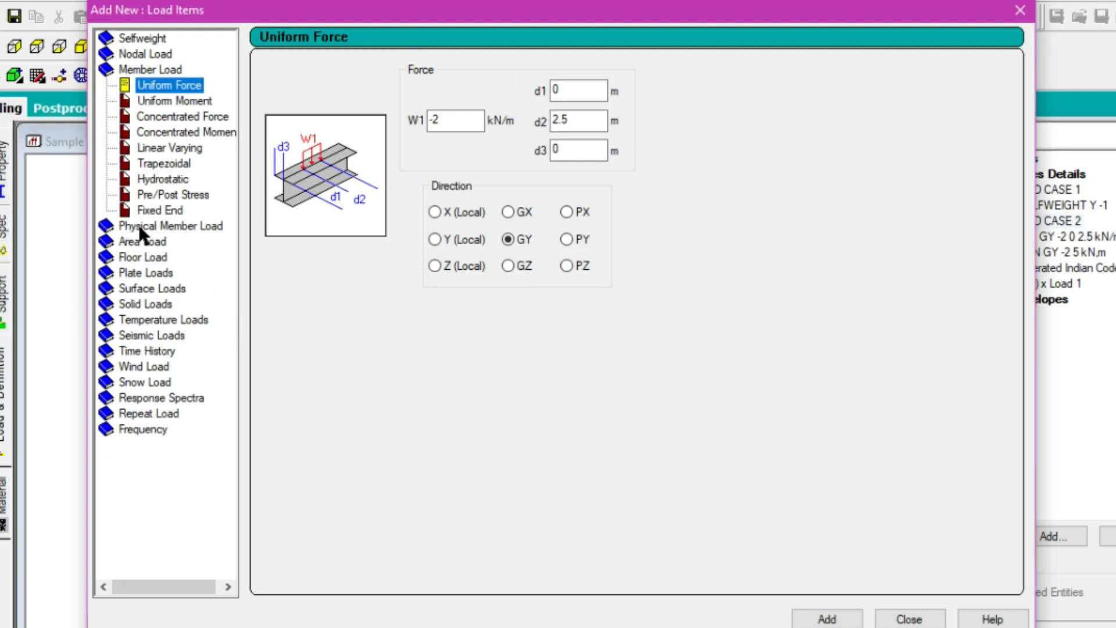
pyautogui.click(135, 271)
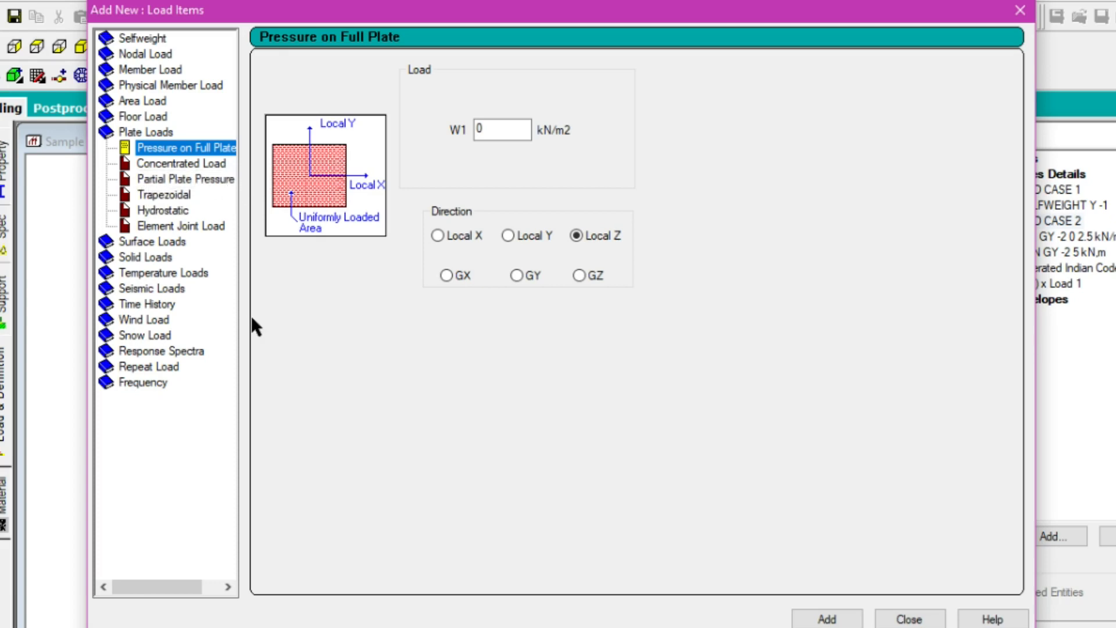
pyautogui.click(173, 208)
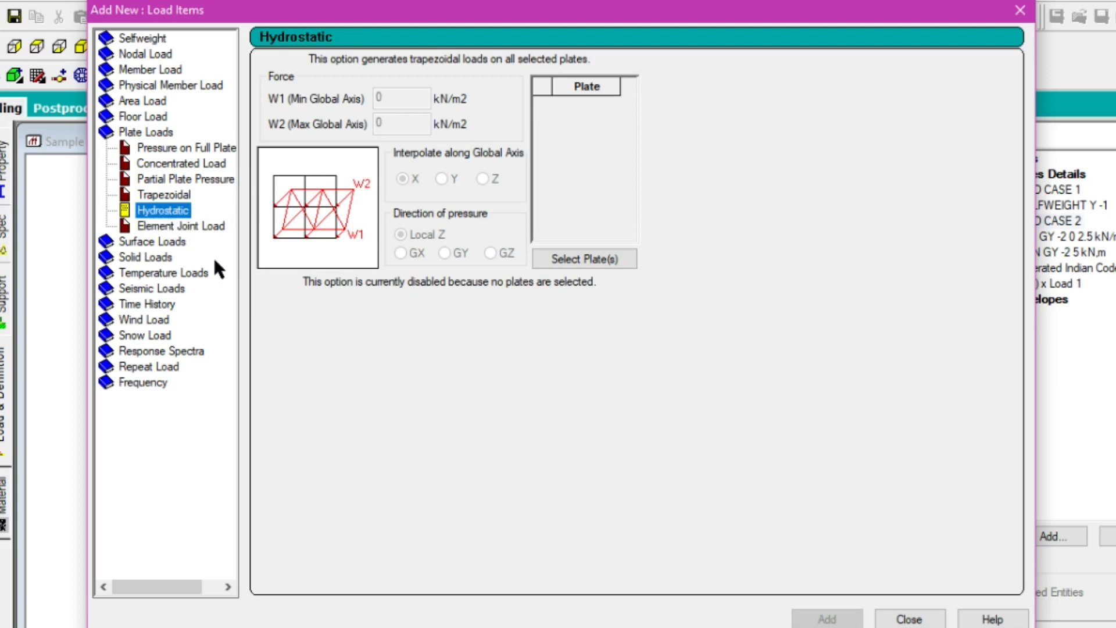
pyautogui.click(207, 228)
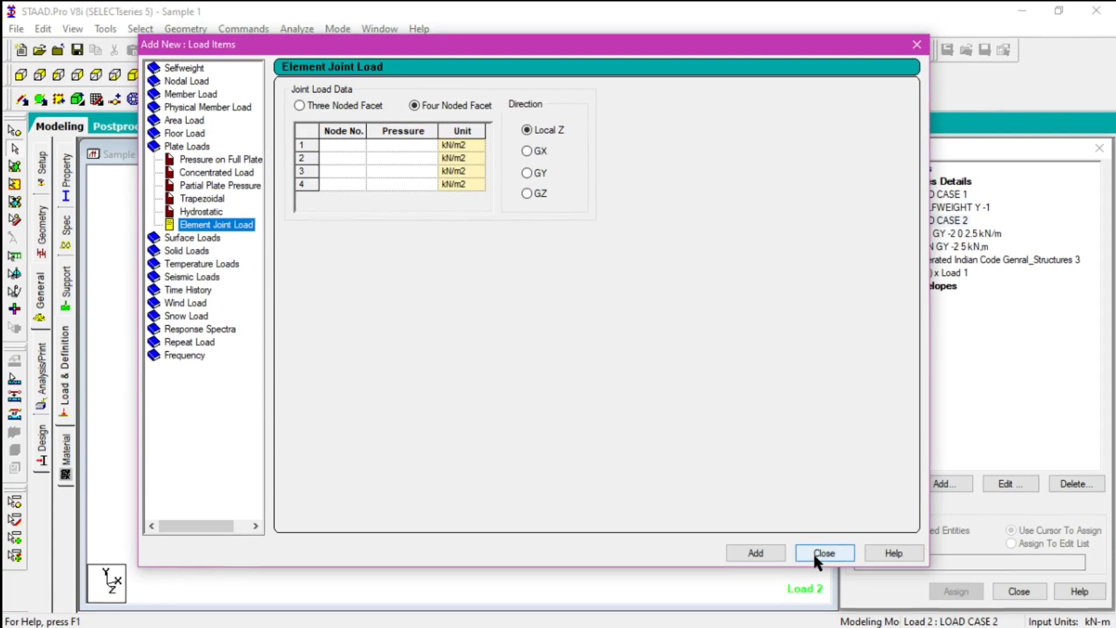
pyautogui.click(824, 552)
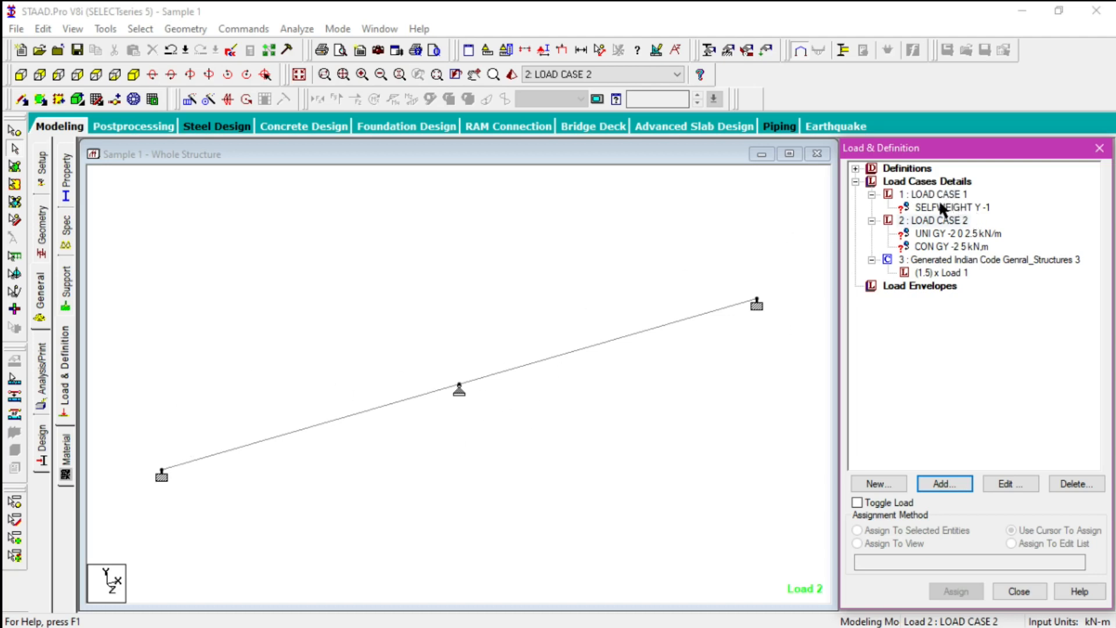
# Step: Assign the selfweight load of LOAD CASE 1 to the whole view
pyautogui.click(931, 207)
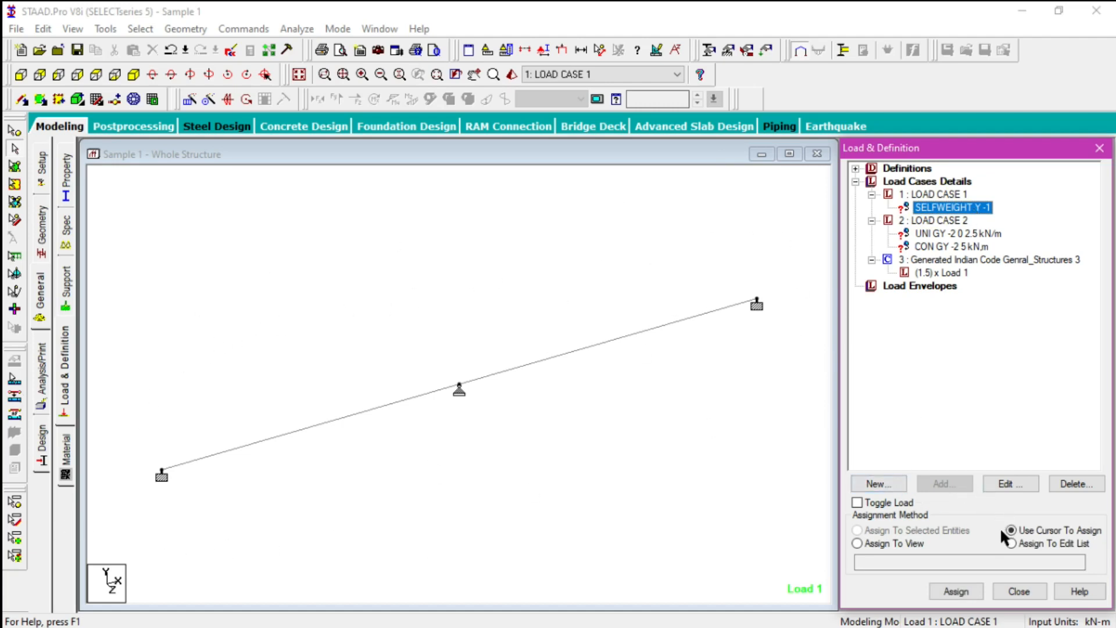
pyautogui.click(913, 542)
pyautogui.click(955, 592)
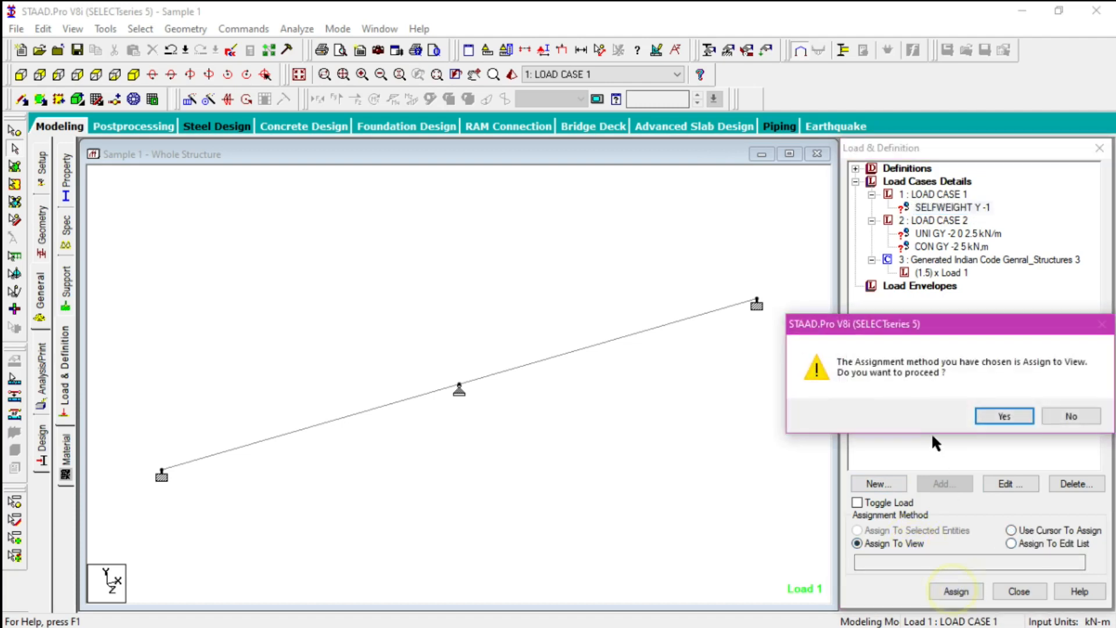
pyautogui.click(1000, 417)
# Step: Assign the uniform force of LOAD CASE 2 to the two selected beams
pyautogui.click(923, 234)
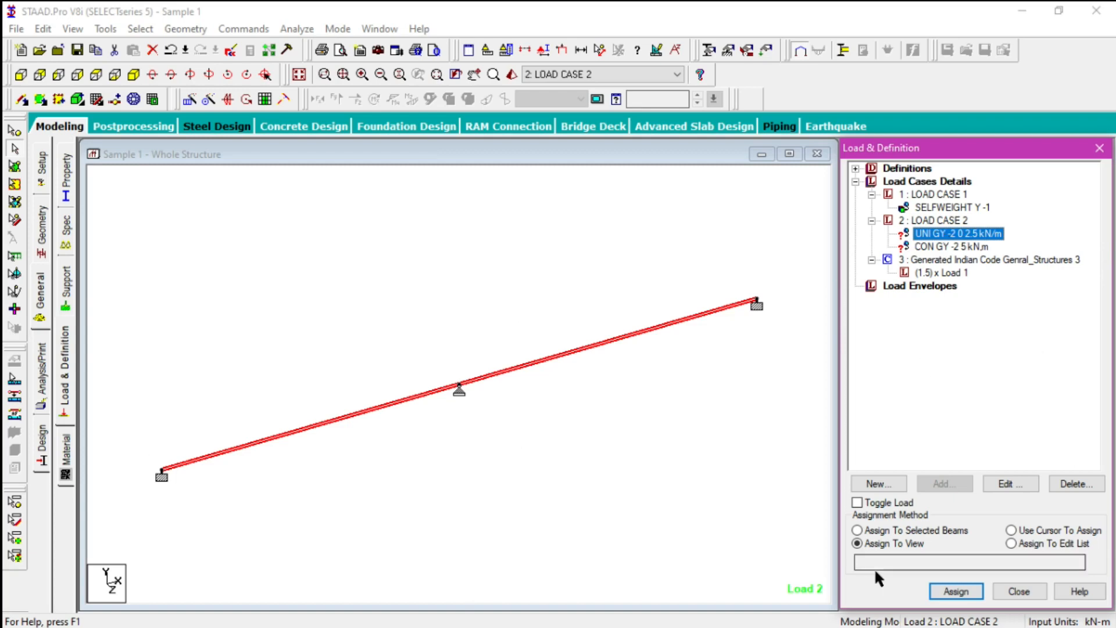
pyautogui.click(896, 531)
pyautogui.click(958, 590)
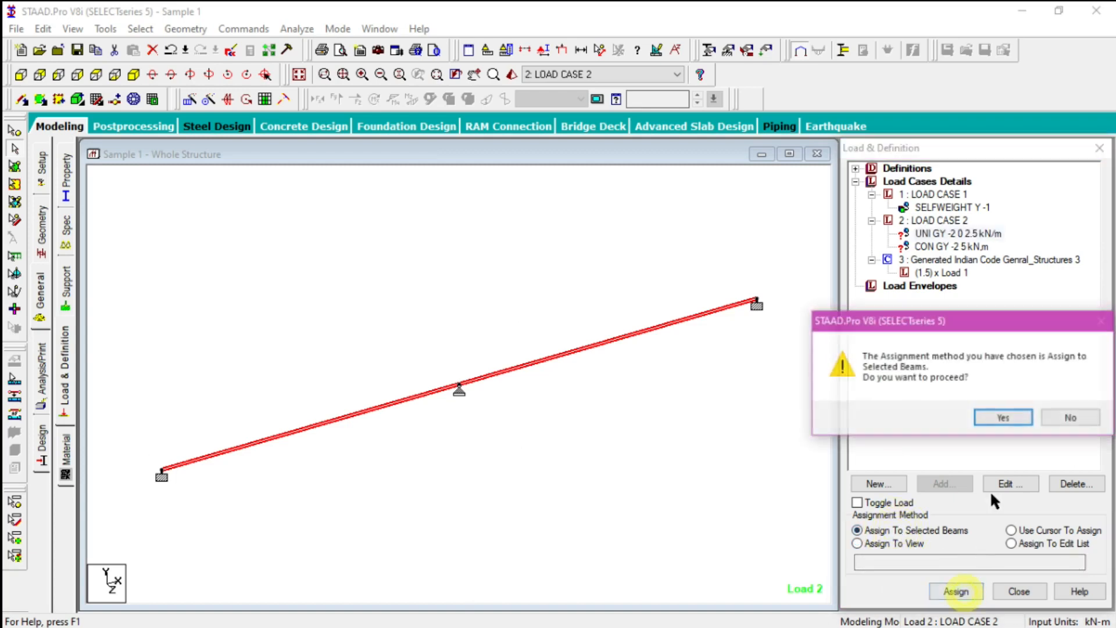
pyautogui.click(1004, 419)
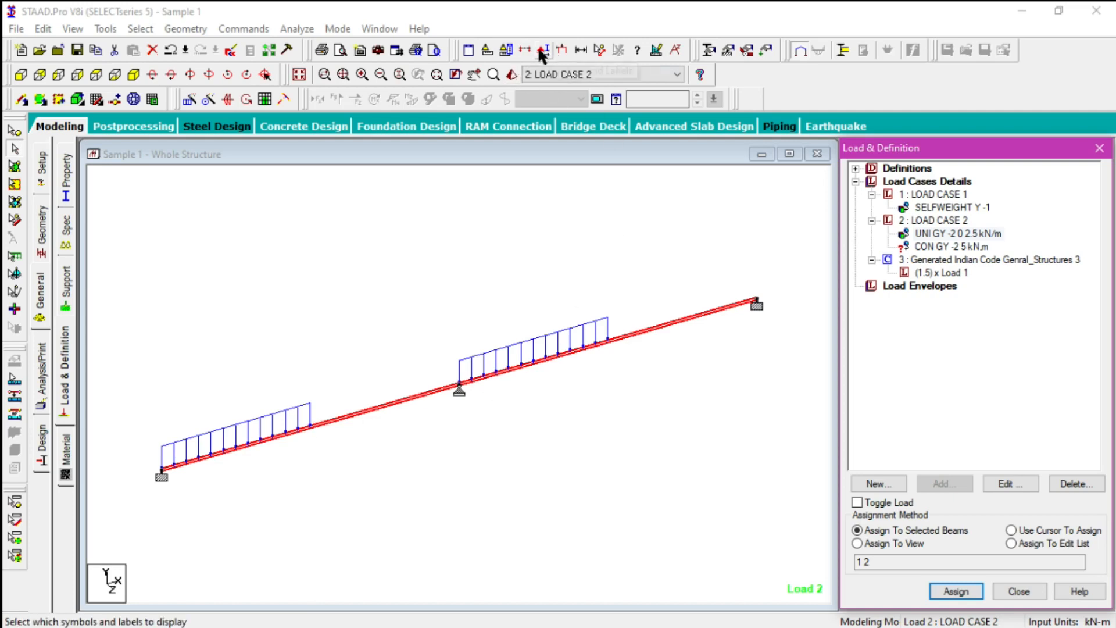
# Step: Display the length dimensions of the selected beams
pyautogui.click(579, 48)
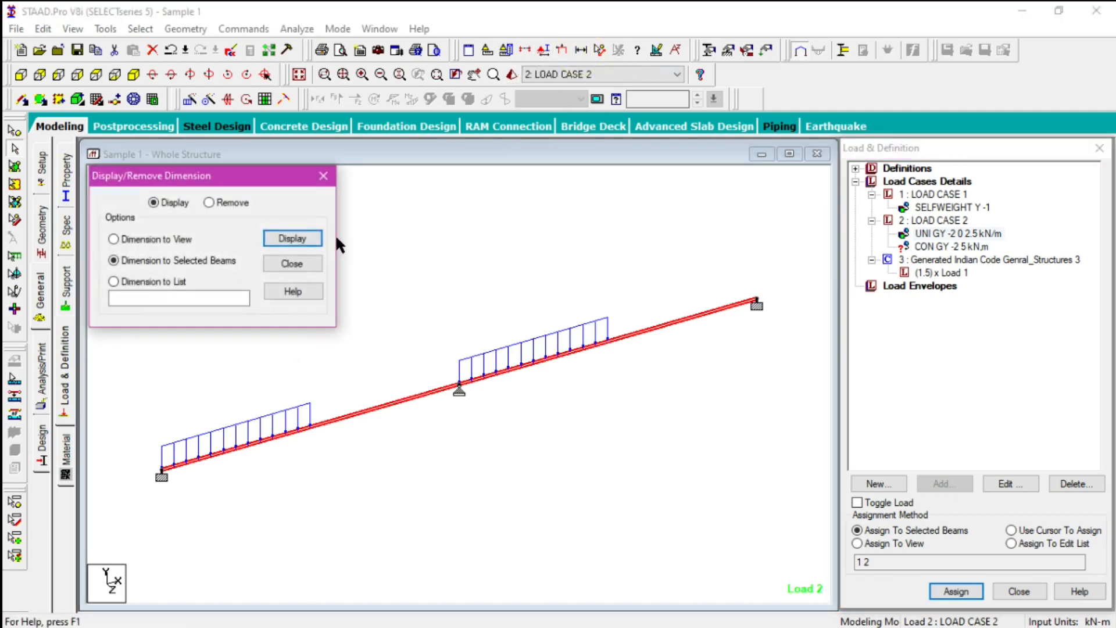
pyautogui.click(280, 237)
pyautogui.click(325, 177)
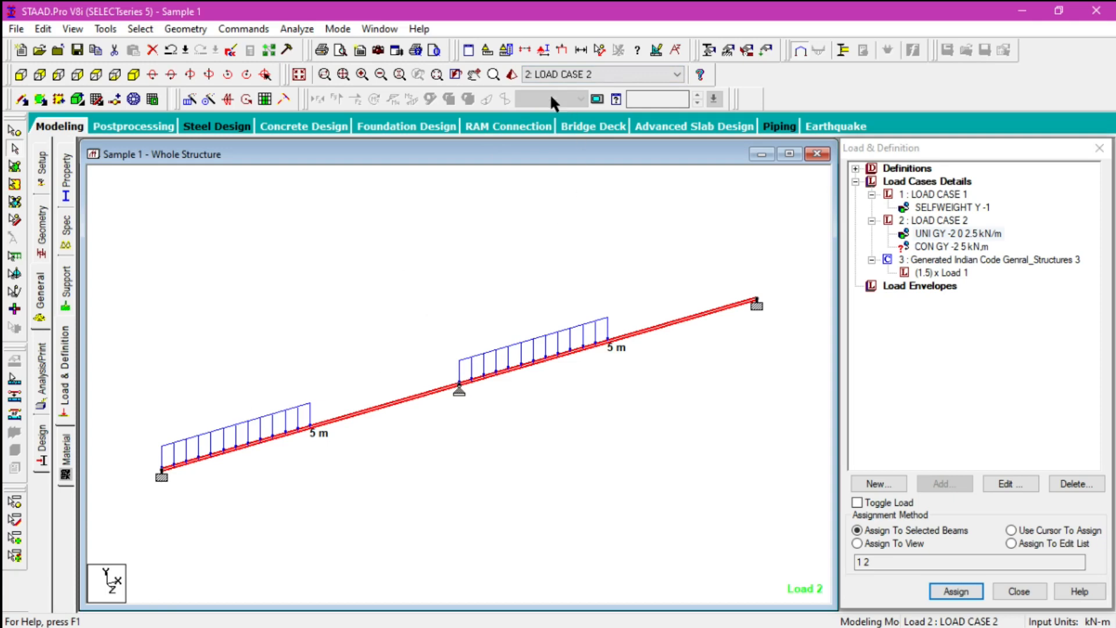
pyautogui.click(553, 275)
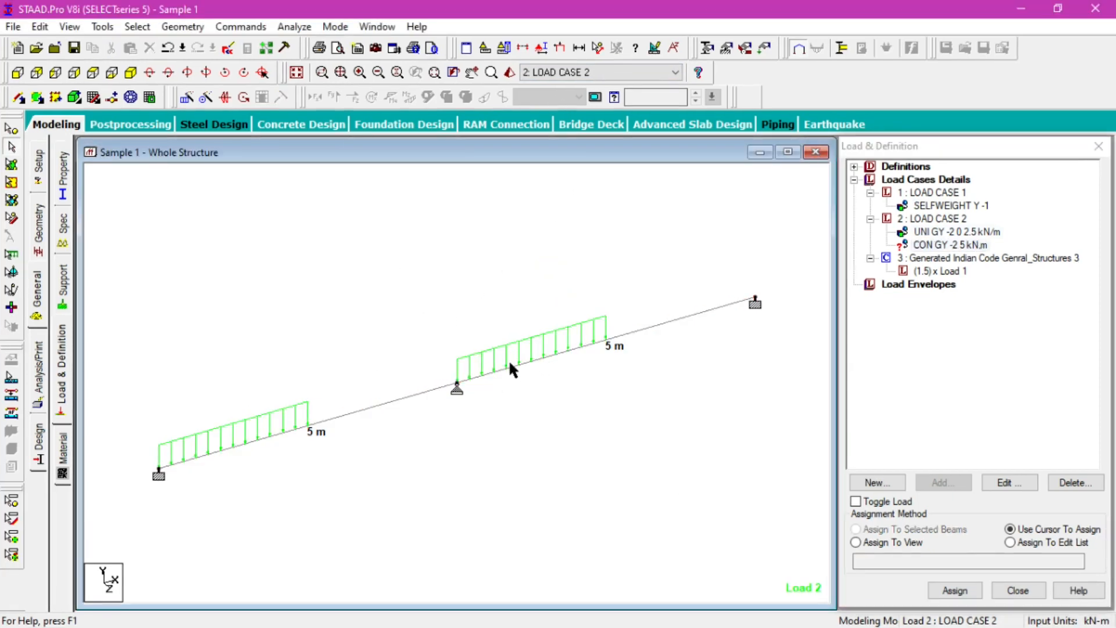
pyautogui.click(364, 409)
pyautogui.click(572, 340)
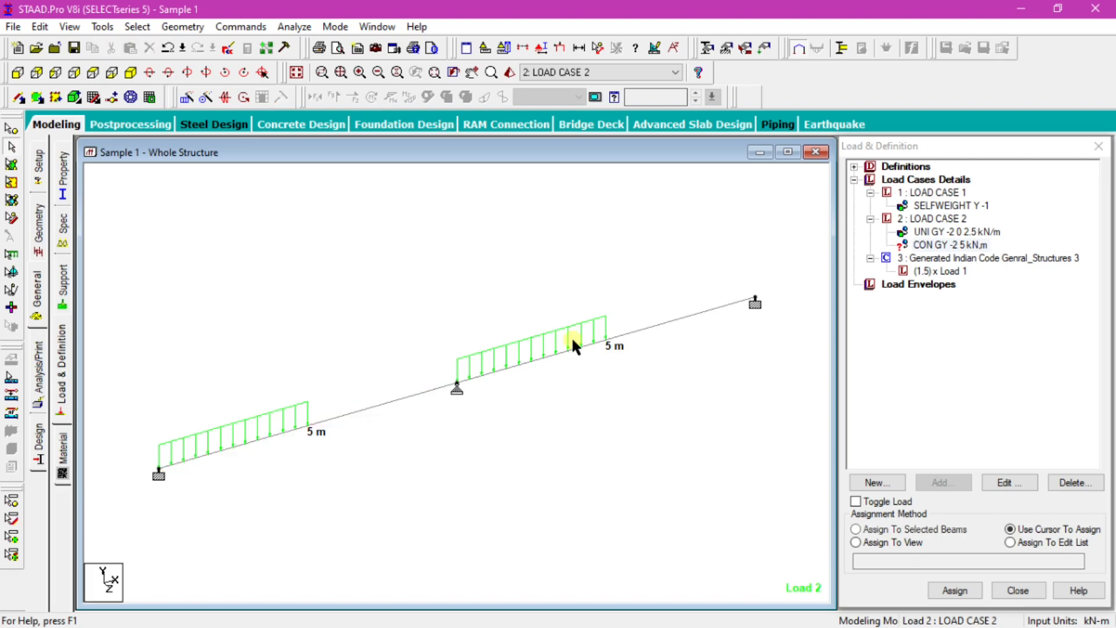
pyautogui.click(955, 232)
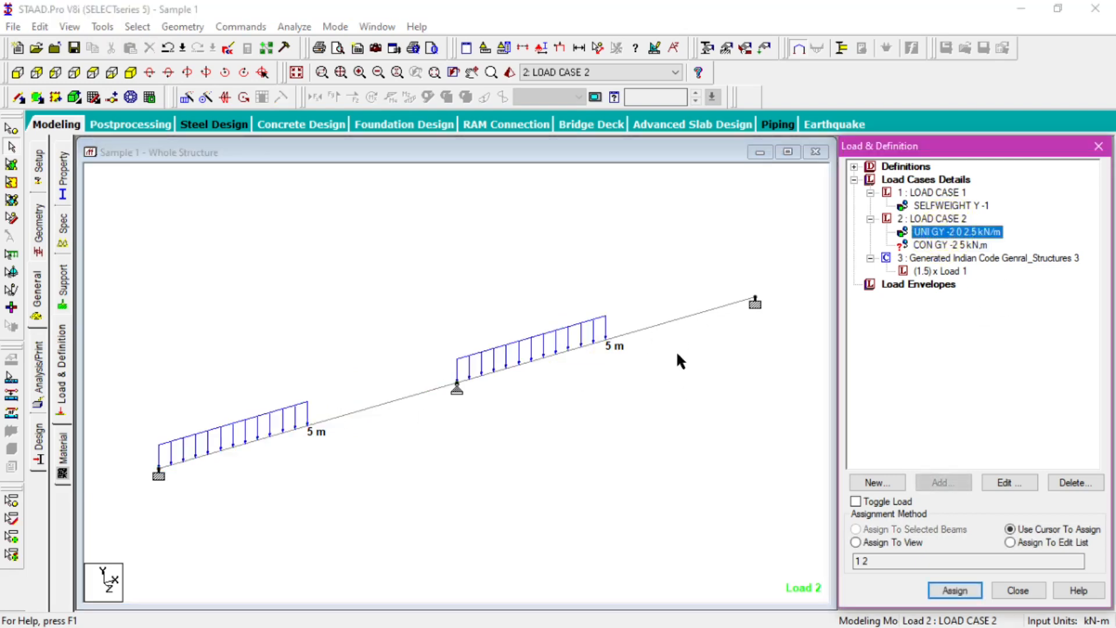
pyautogui.click(550, 354)
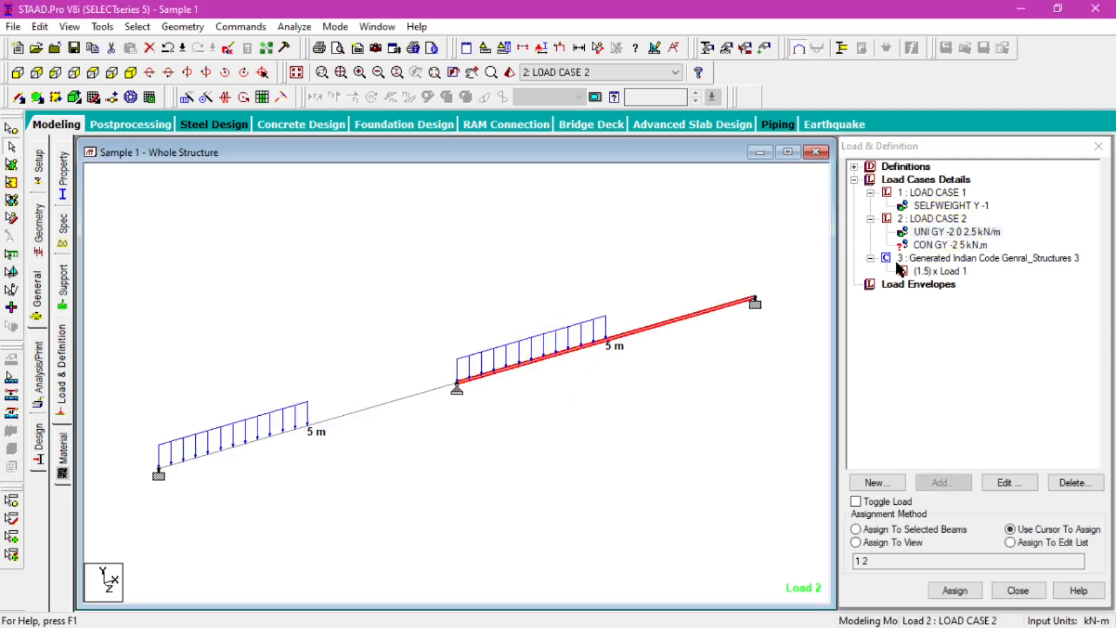
pyautogui.click(309, 369)
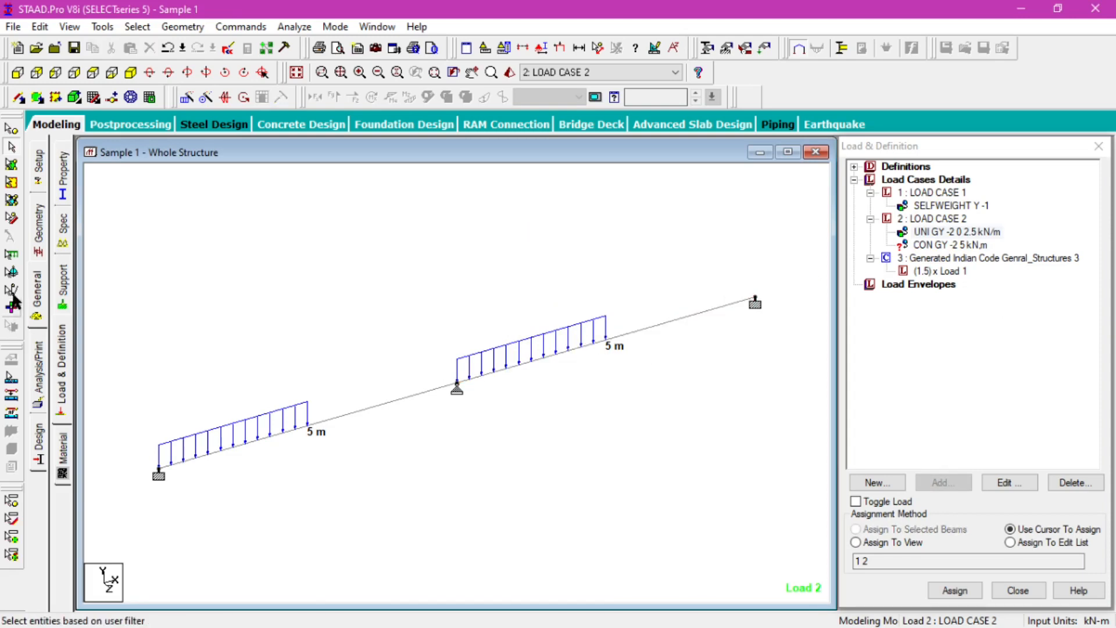
# Step: Open the uniform force from the model view and check its values and assigned members
pyautogui.click(11, 271)
pyautogui.click(455, 396)
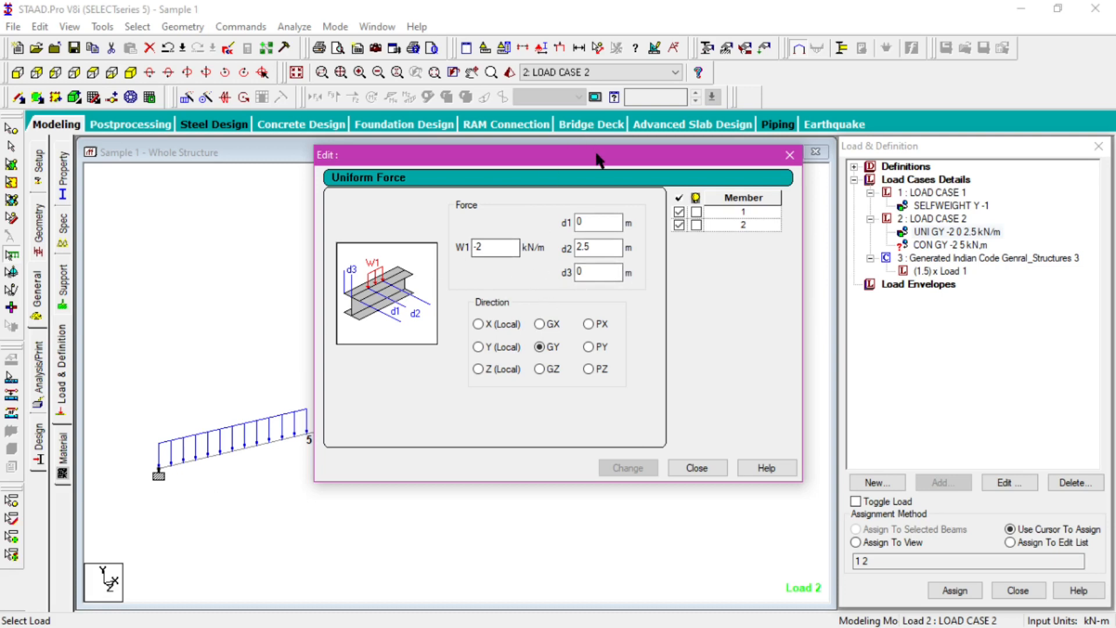
pyautogui.moveTo(596, 156); pyautogui.dragTo(536, 157)
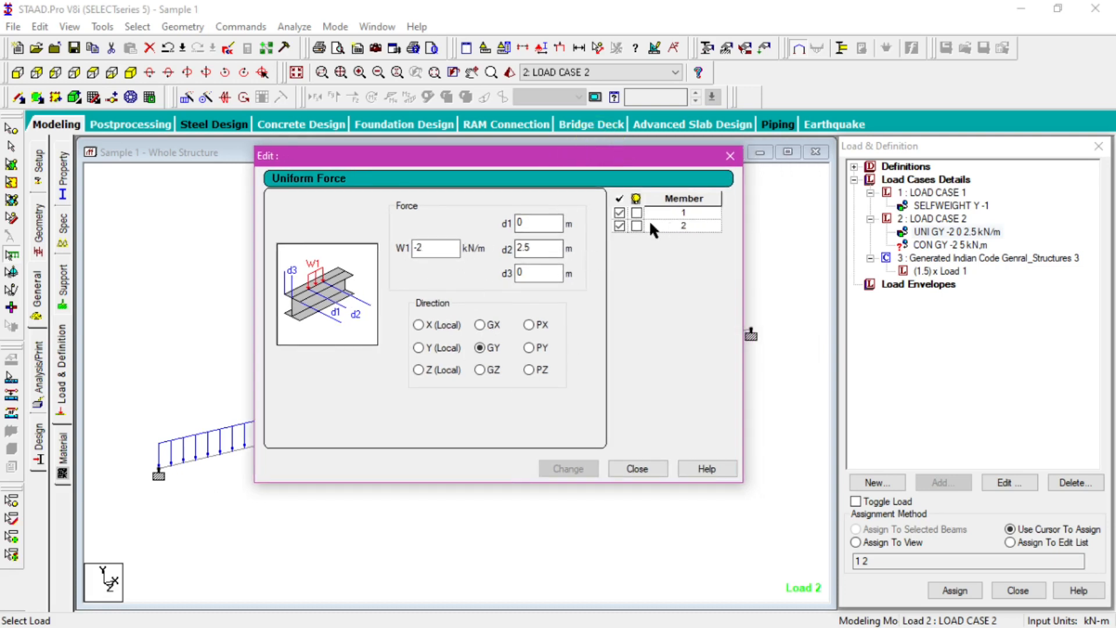
pyautogui.click(624, 466)
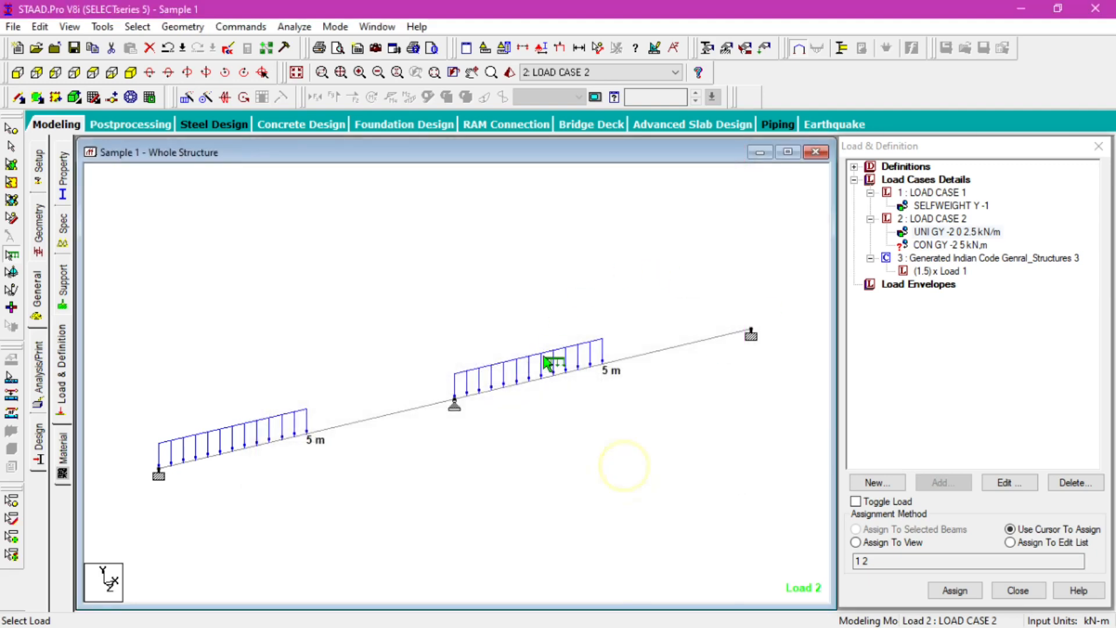
# Step: Remove member 2 from the uniform force of LOAD CASE 2, keeping it assigned to member 1
pyautogui.click(919, 231)
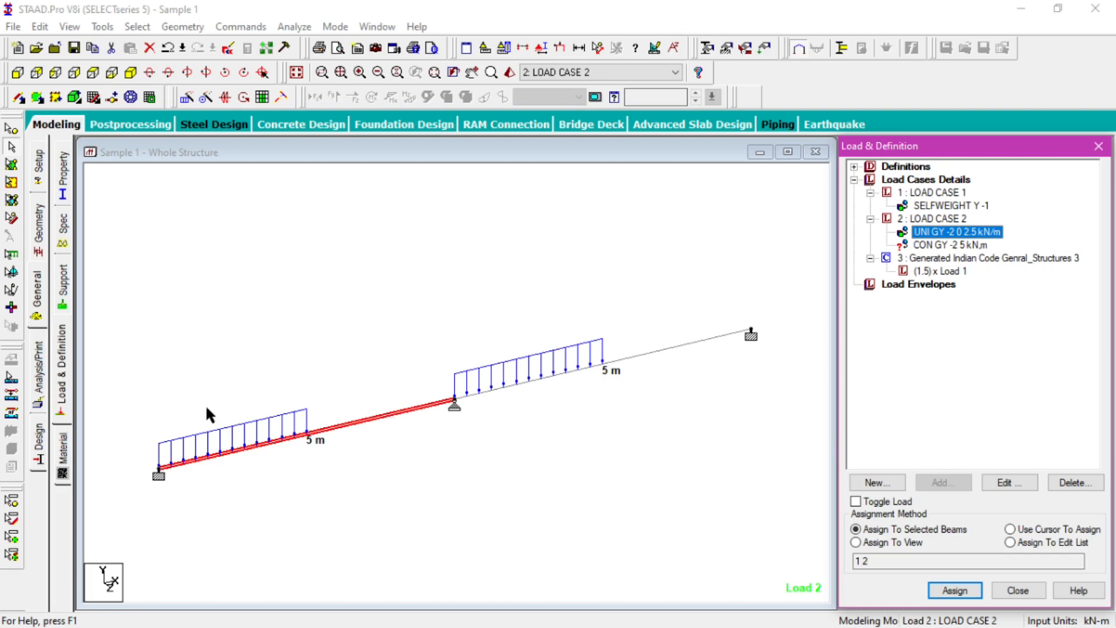
pyautogui.click(1011, 484)
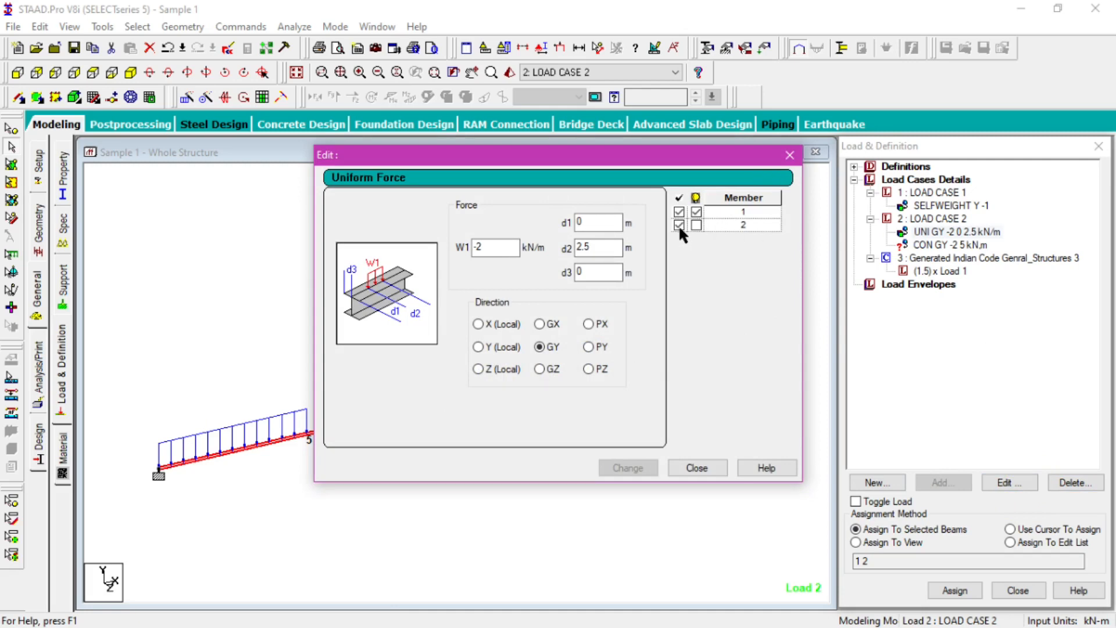
pyautogui.click(678, 224)
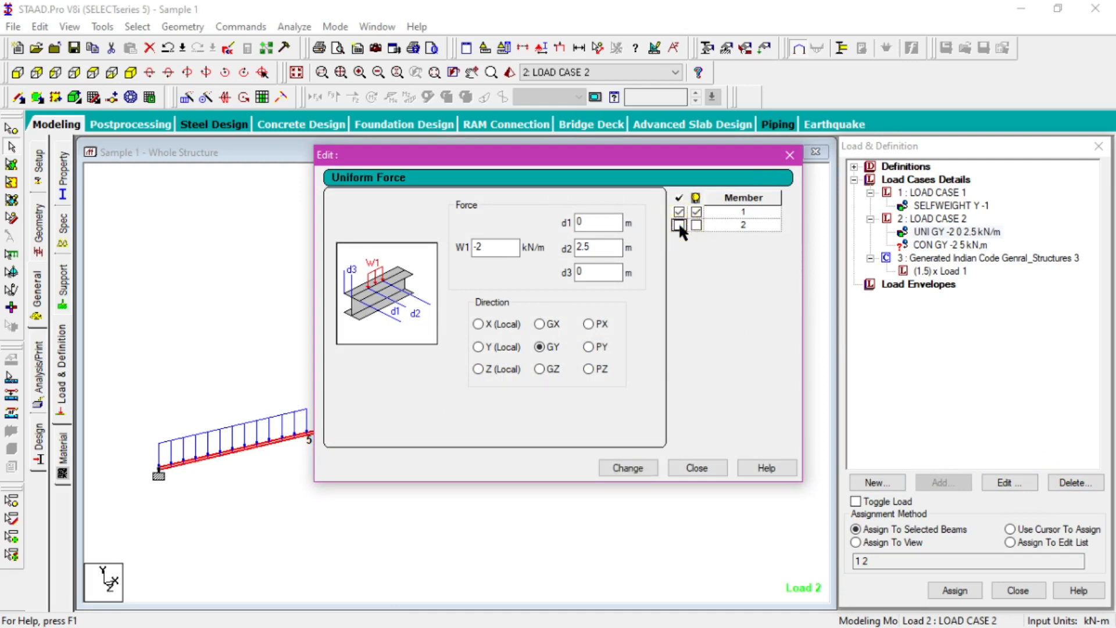
pyautogui.click(644, 467)
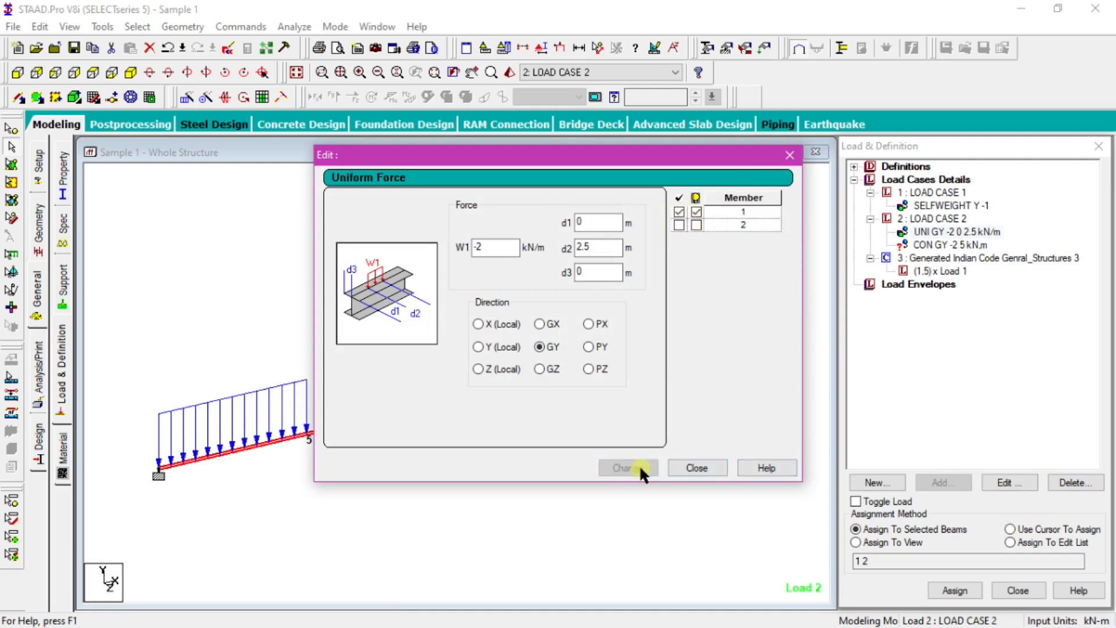
pyautogui.click(698, 468)
pyautogui.click(525, 468)
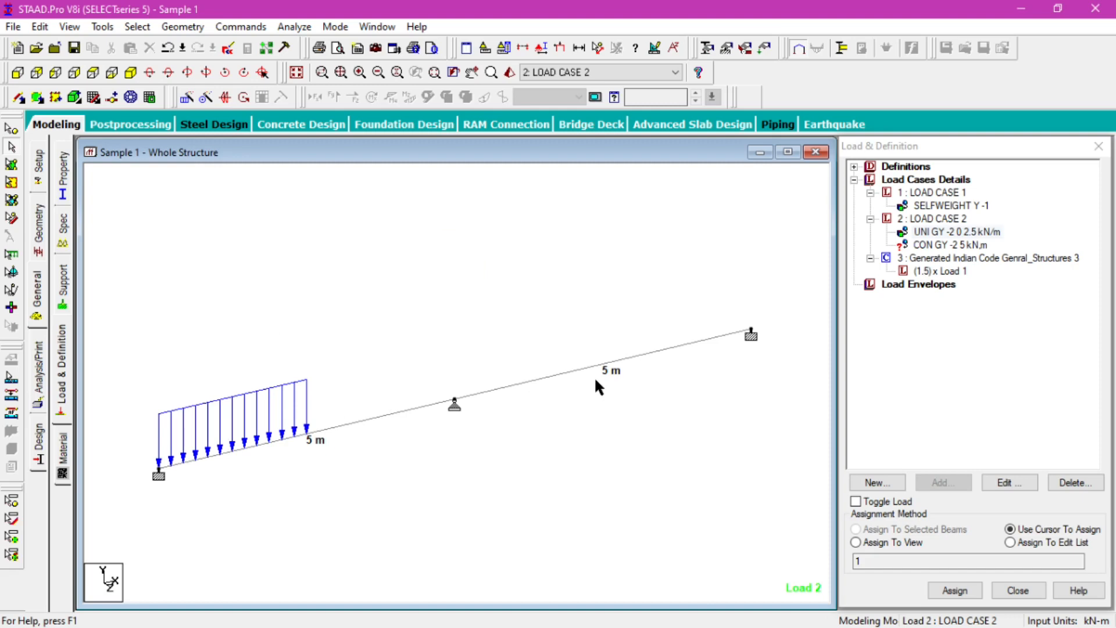
# Step: Assign the concentrated force of LOAD CASE 2 to member 1 using the selected-beams assignment method, and clear the beam selection
pyautogui.click(950, 245)
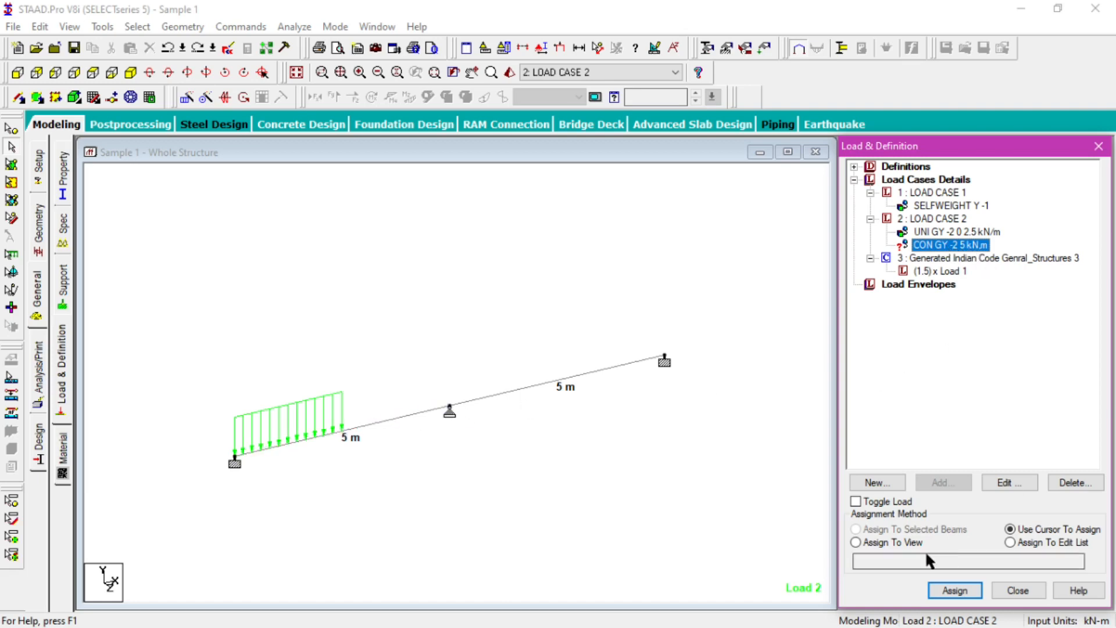
pyautogui.click(414, 414)
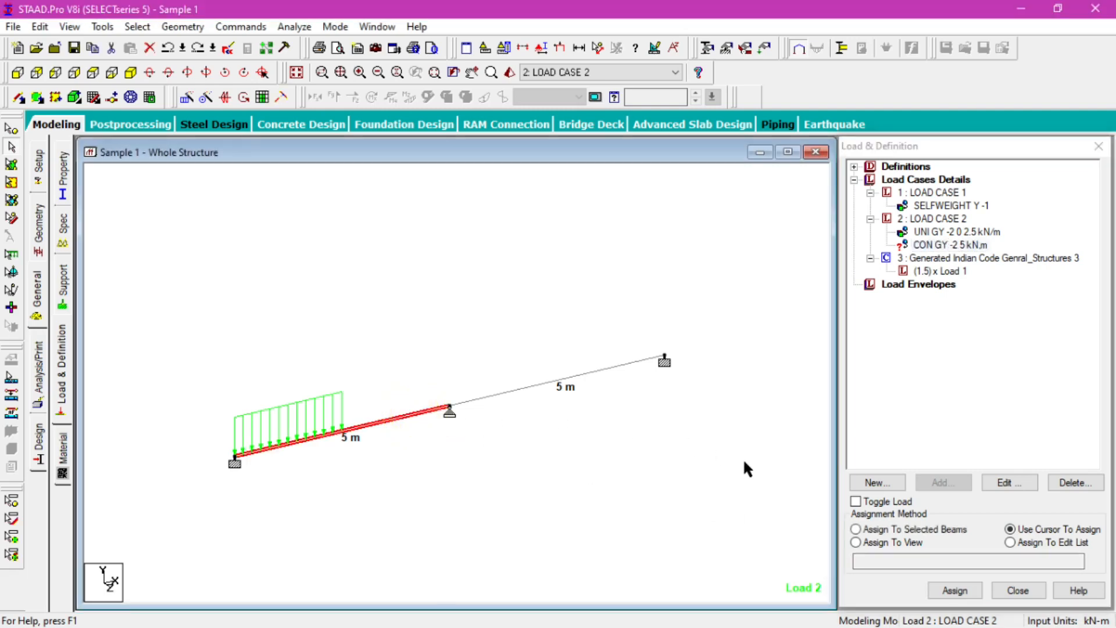
pyautogui.click(918, 531)
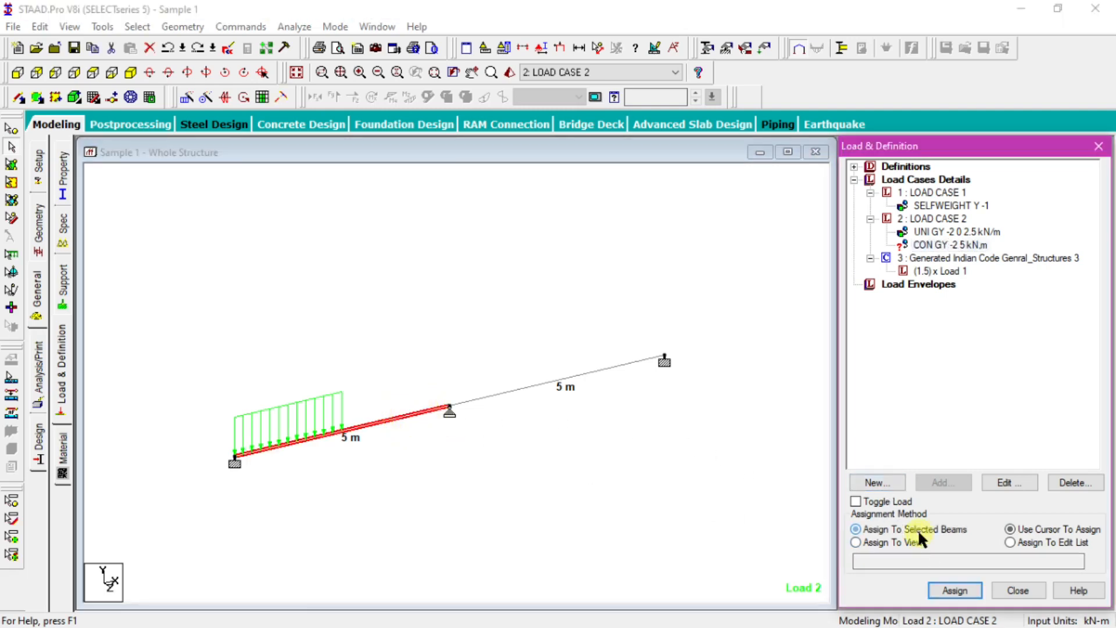
pyautogui.click(956, 590)
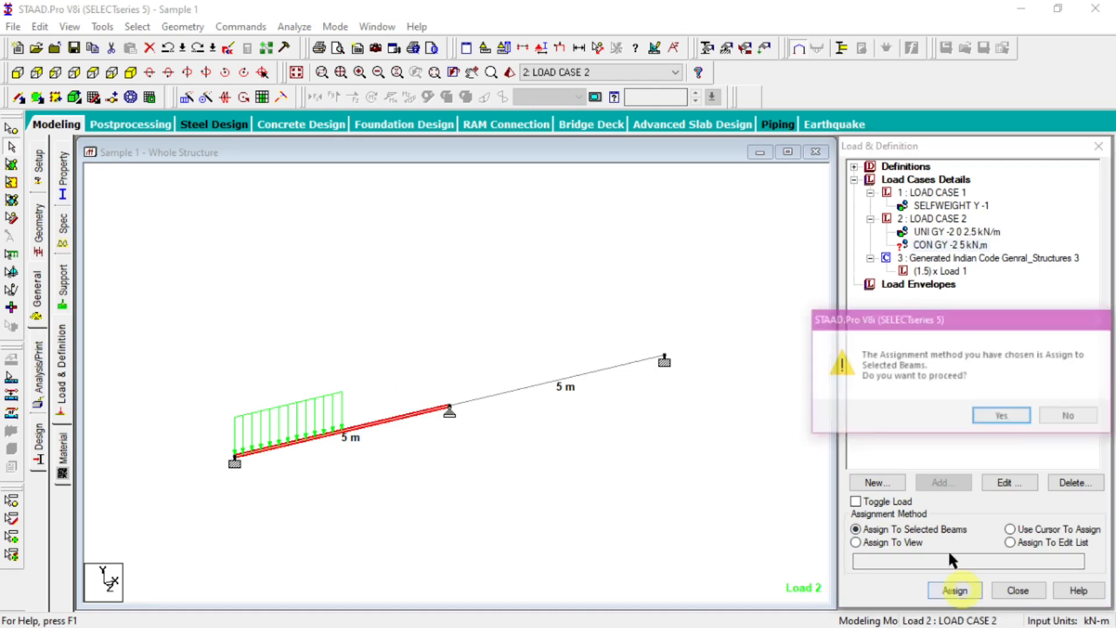
pyautogui.click(1016, 416)
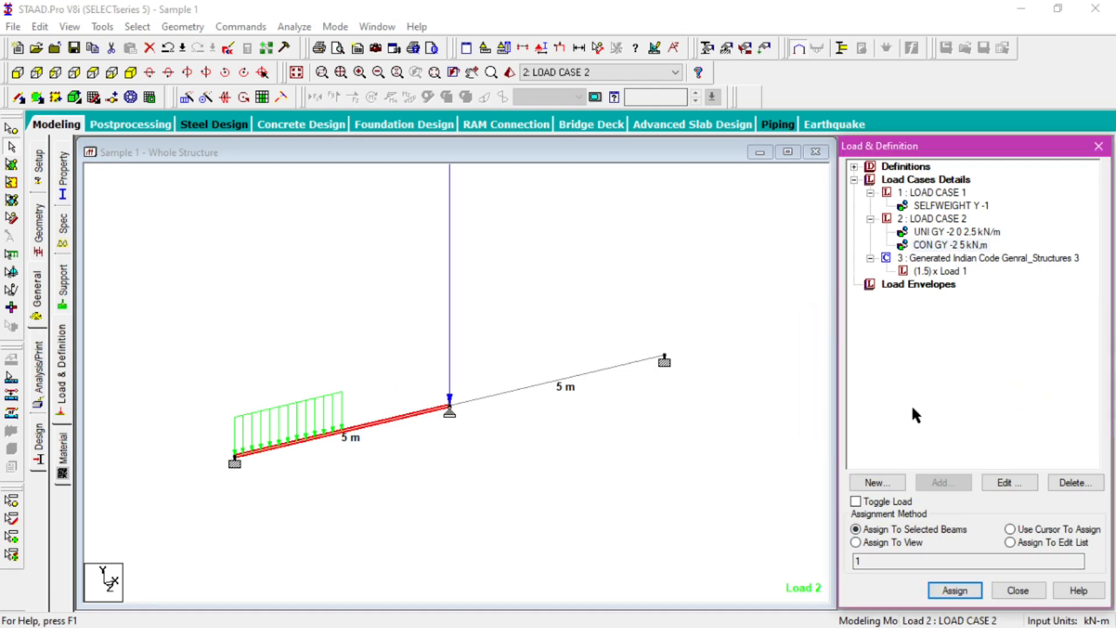
pyautogui.click(609, 295)
pyautogui.scroll(-2, 505, 292)
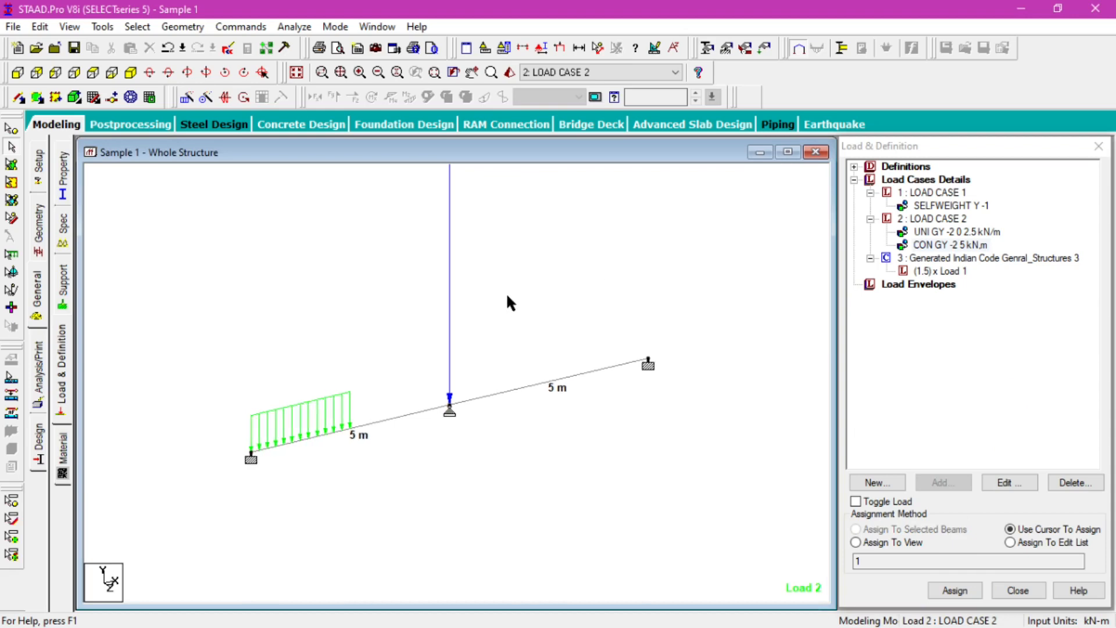
pyautogui.moveTo(551, 261); pyautogui.dragTo(550, 418, button='middle')
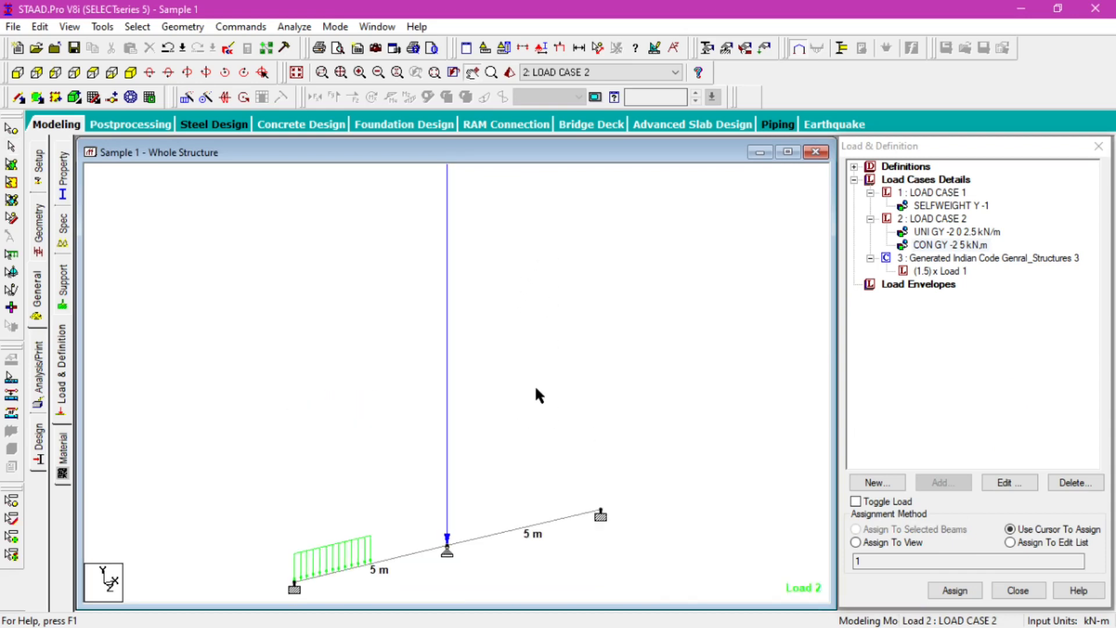
pyautogui.moveTo(480, 436); pyautogui.dragTo(509, 314, button='middle')
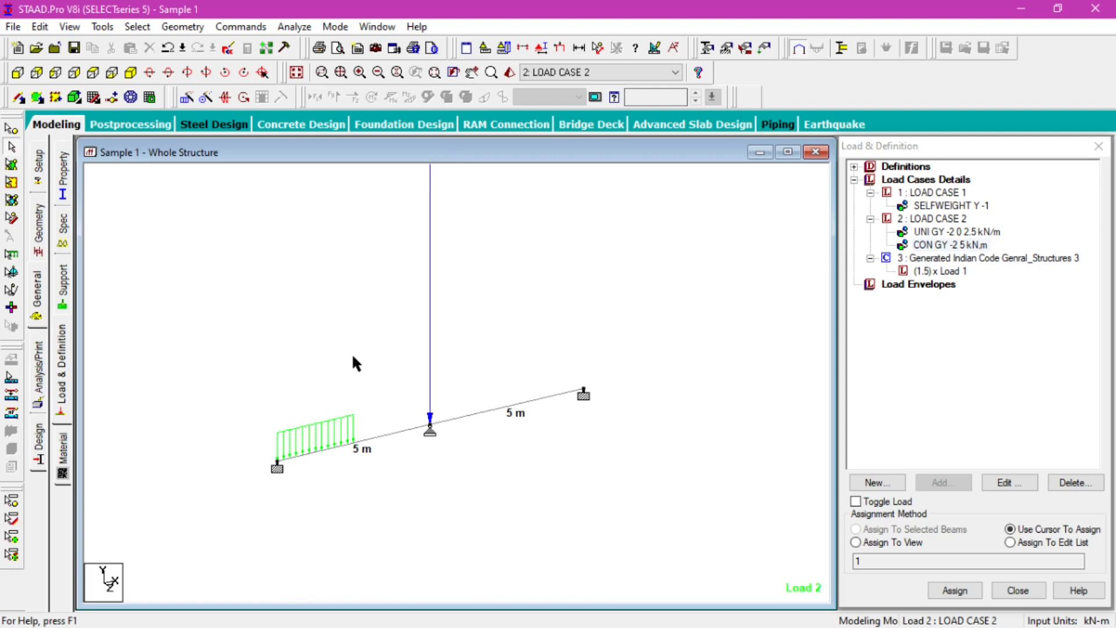
# Step: Assign the CONCRETE material to the selected members 1 and 2
pyautogui.click(61, 458)
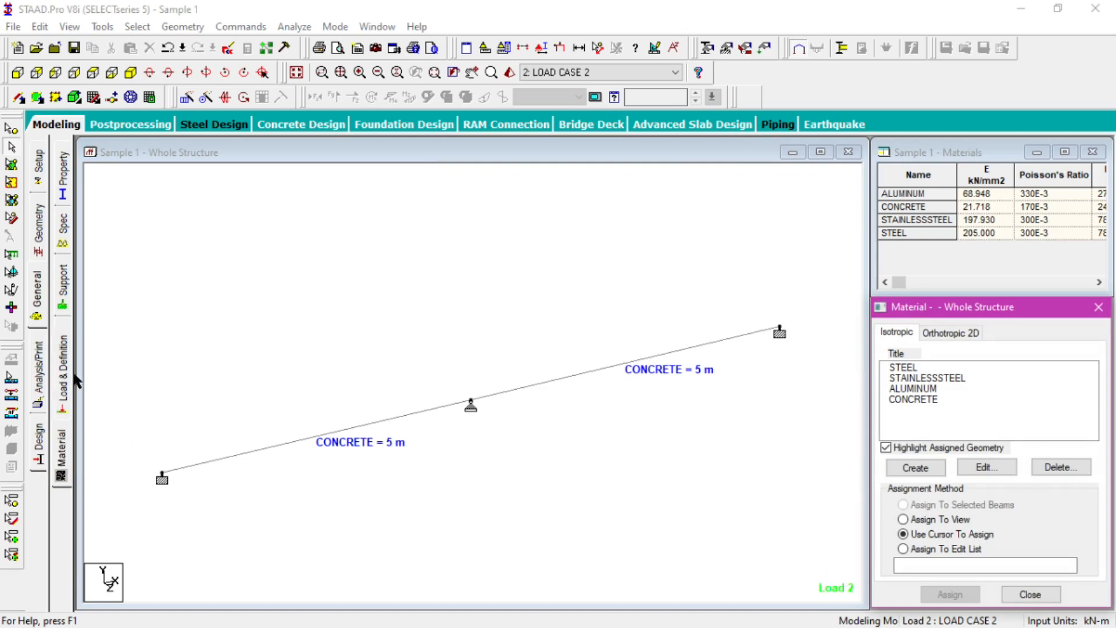
pyautogui.click(916, 399)
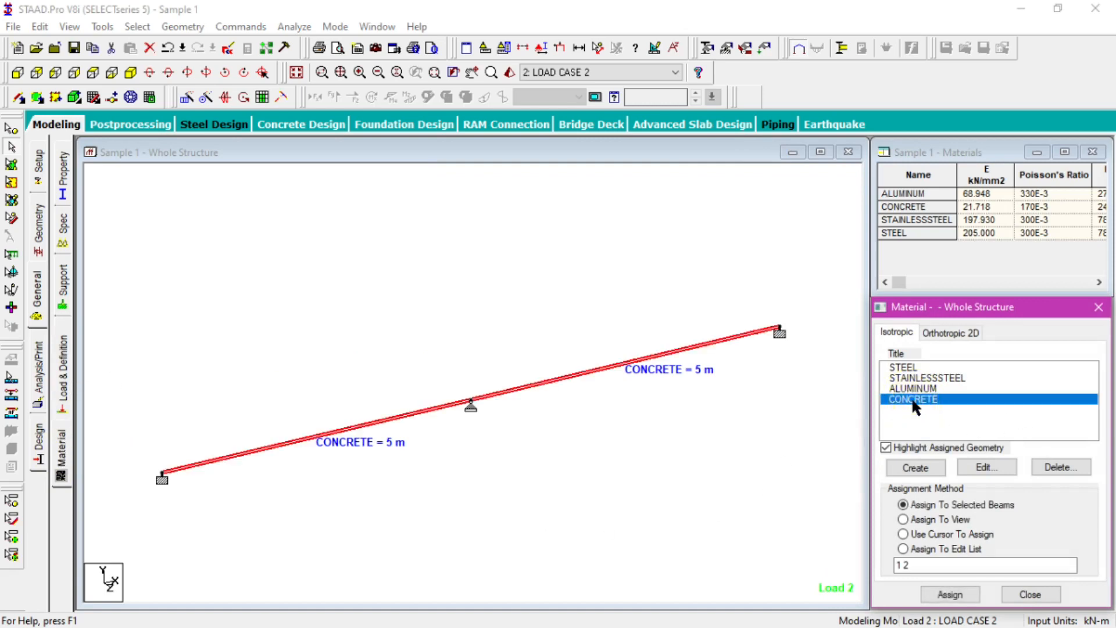
pyautogui.click(952, 594)
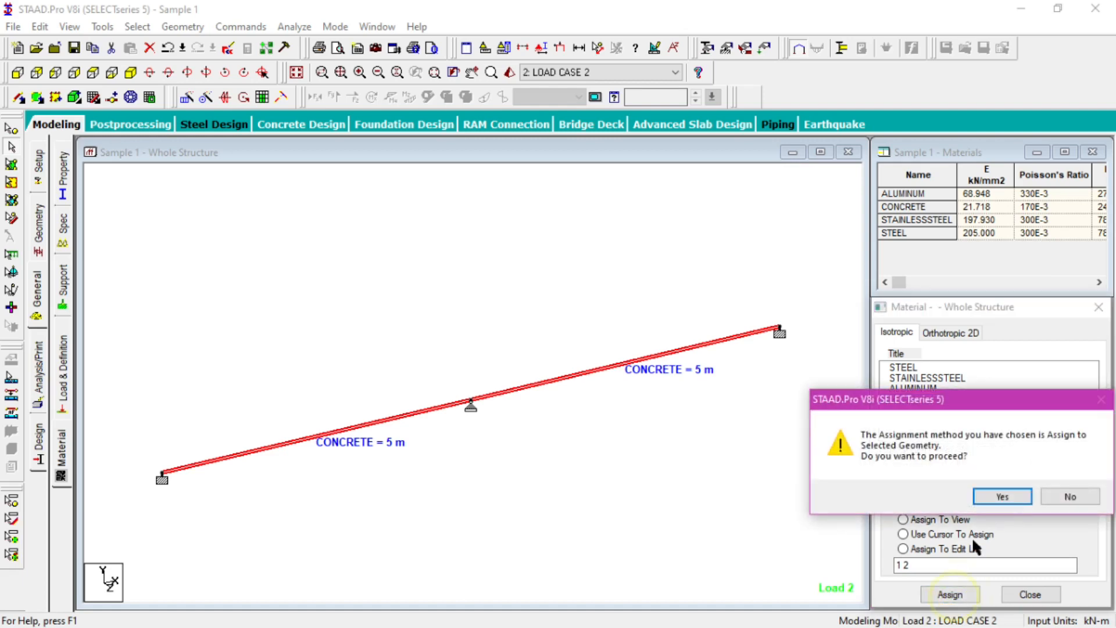
pyautogui.click(1003, 496)
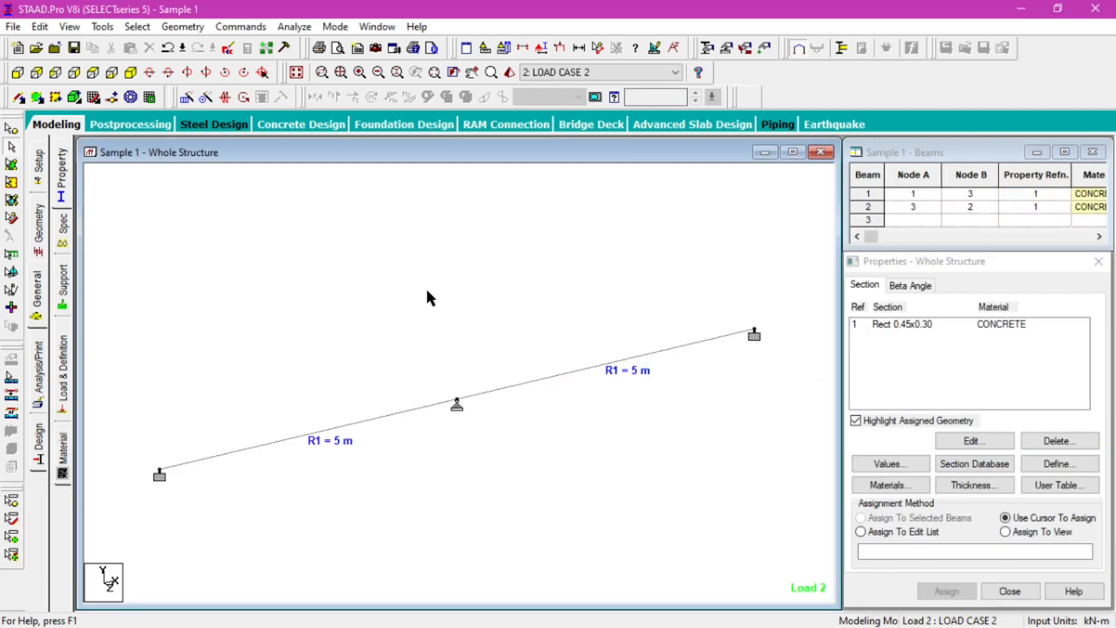